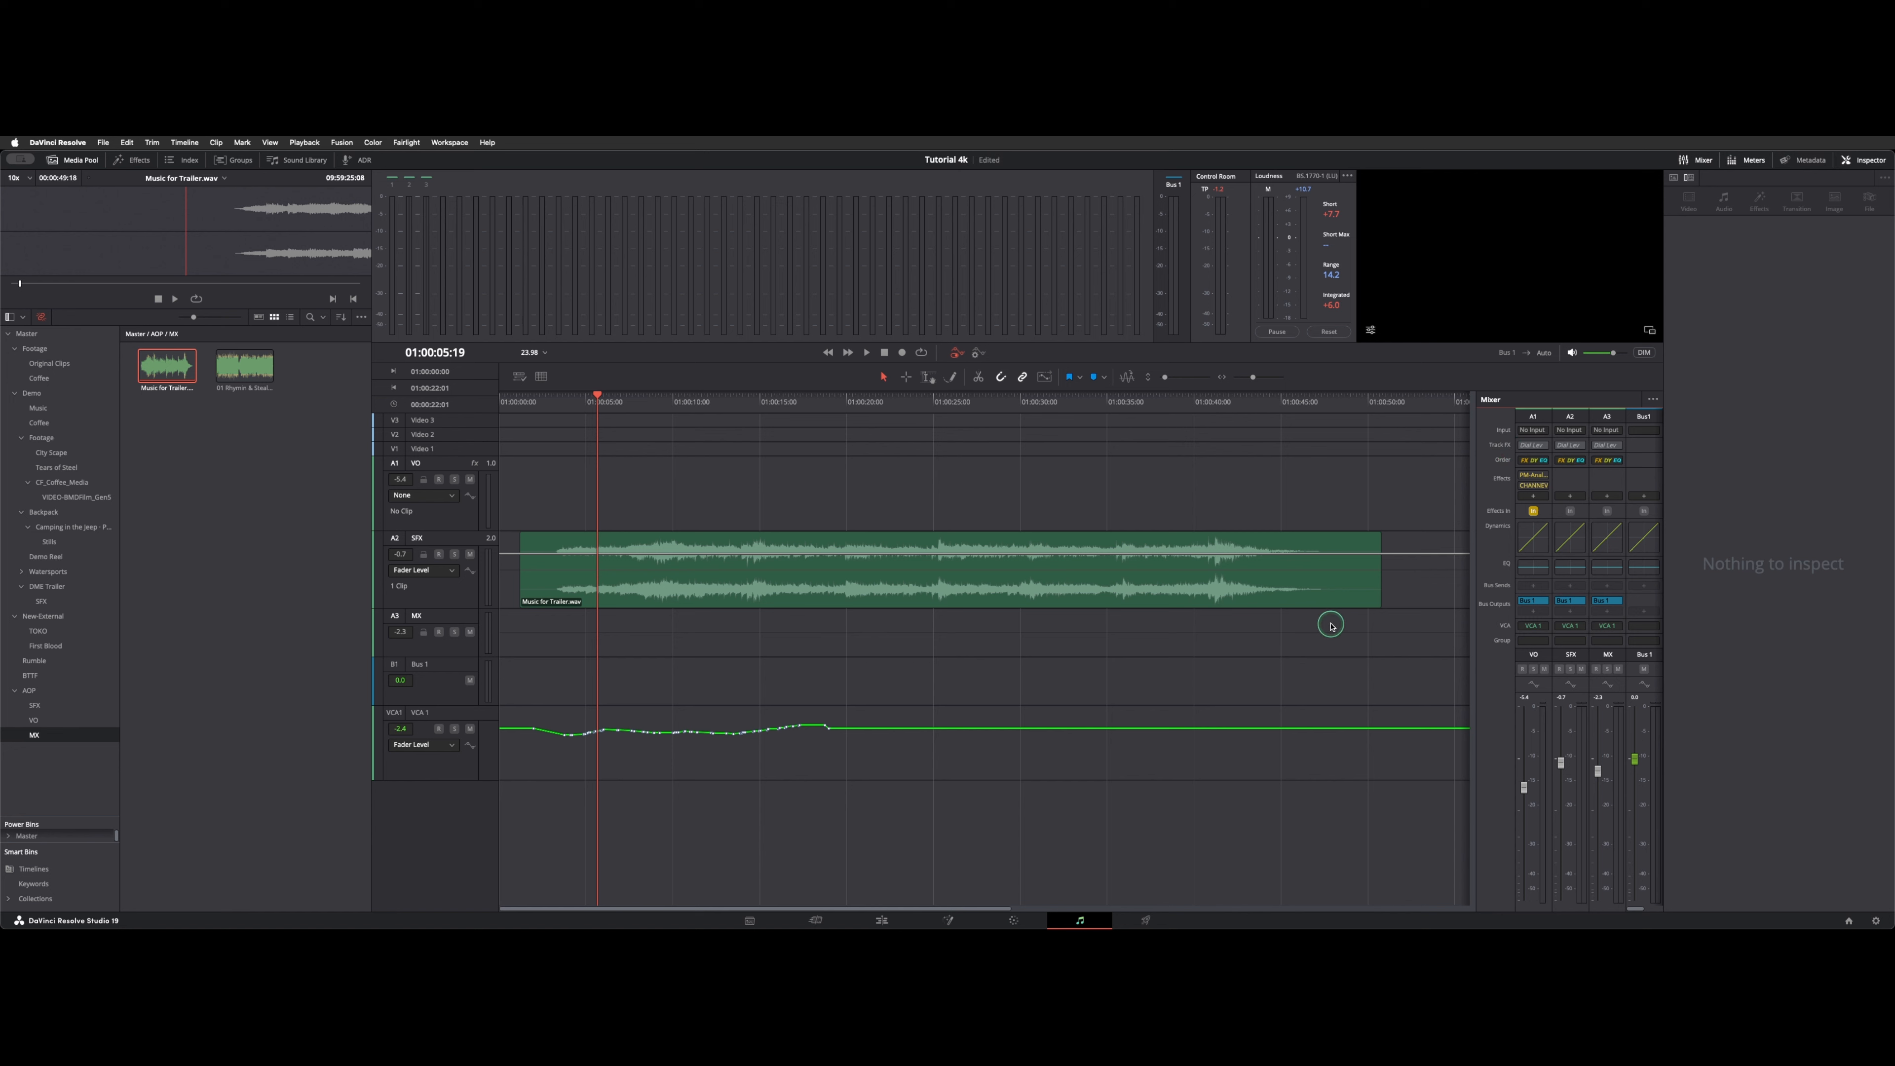
Select the Bus 1 channel and check that VCA is enabled in the mixer's display options.
left_click(1641, 407)
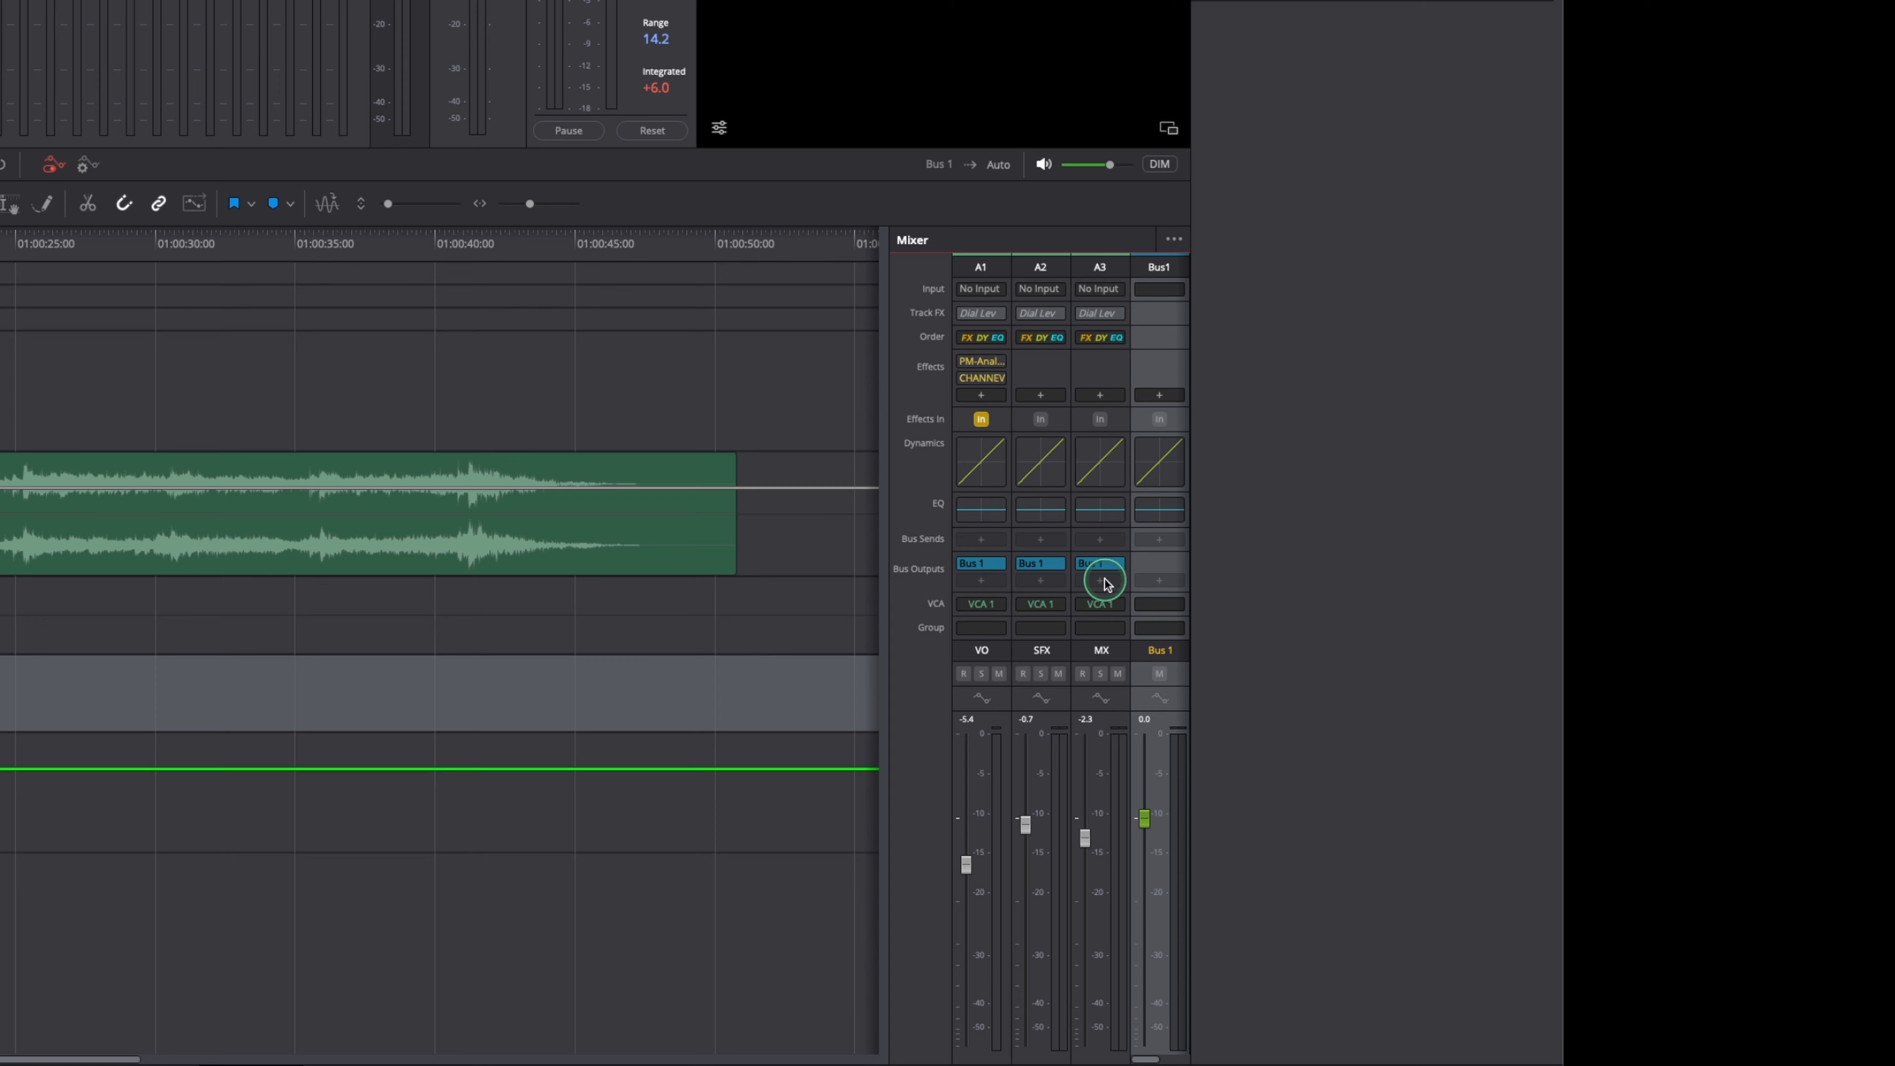
left_click(1175, 237)
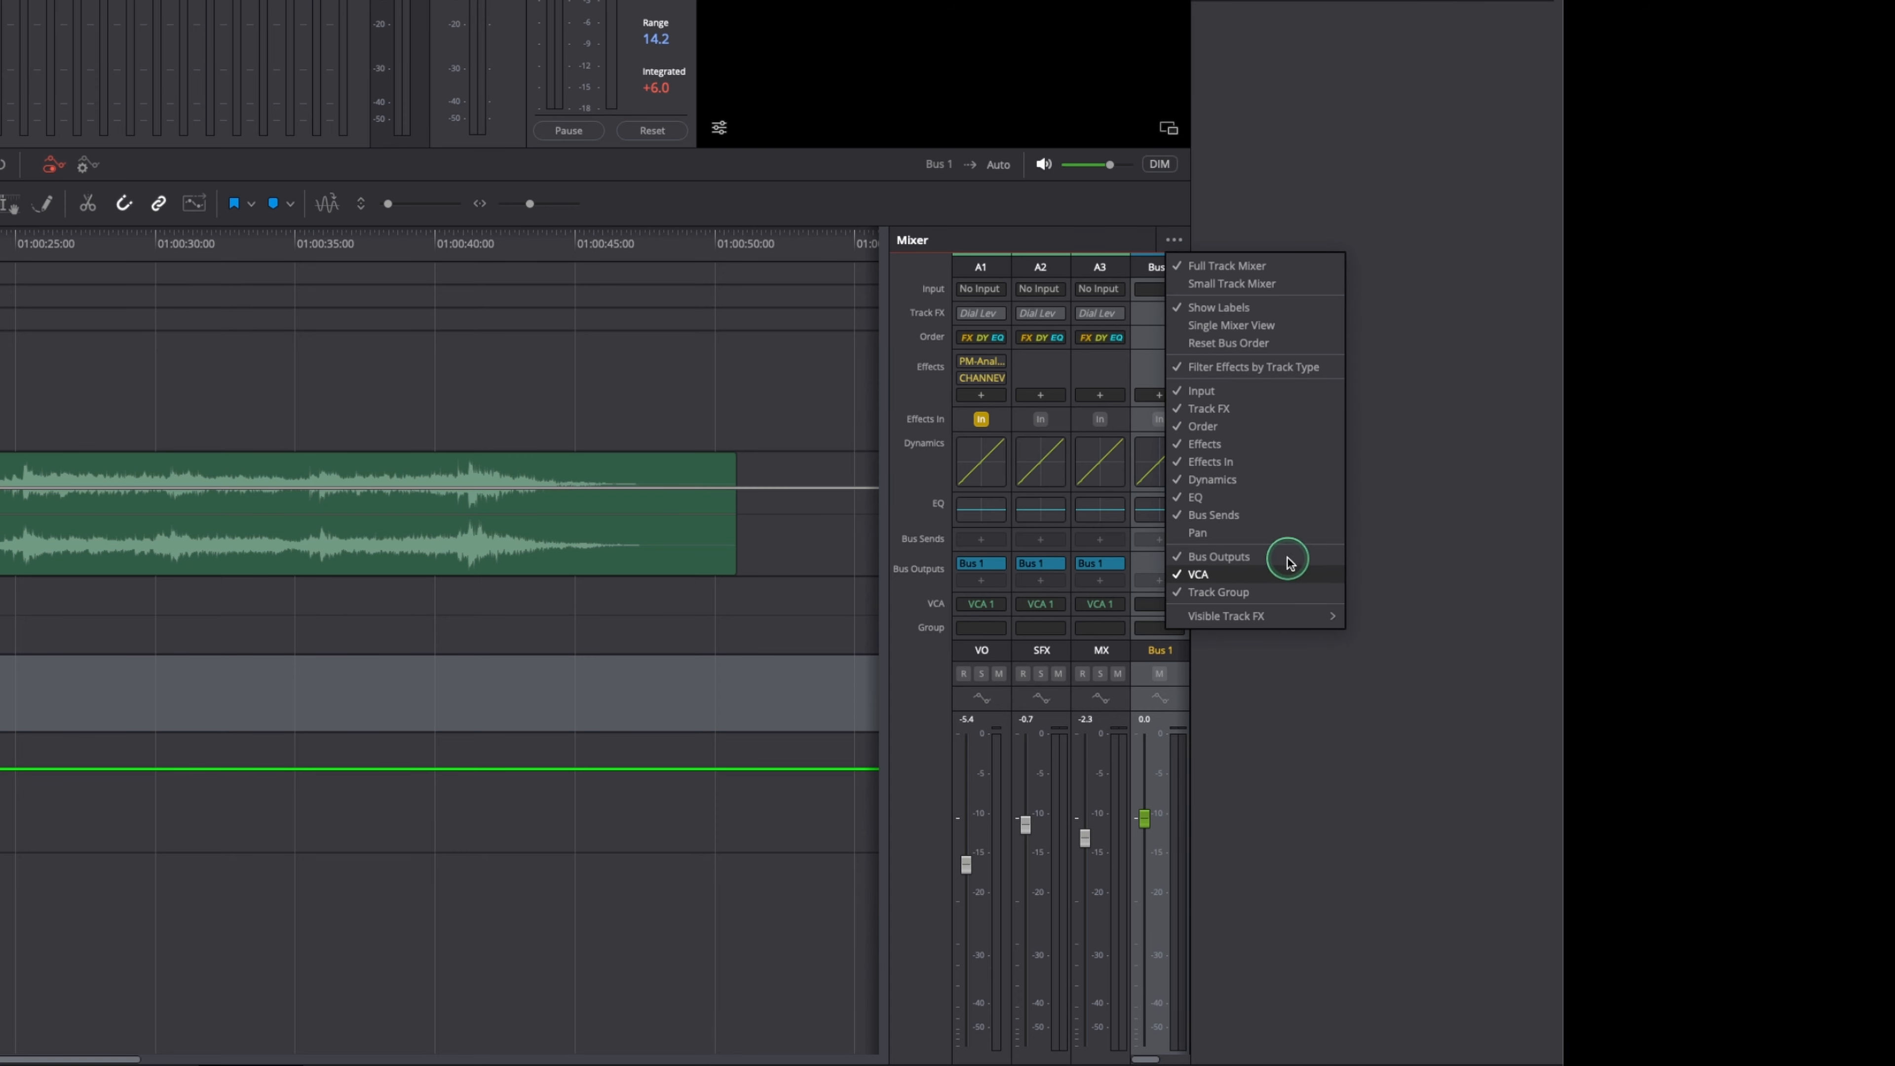
left_click(1277, 632)
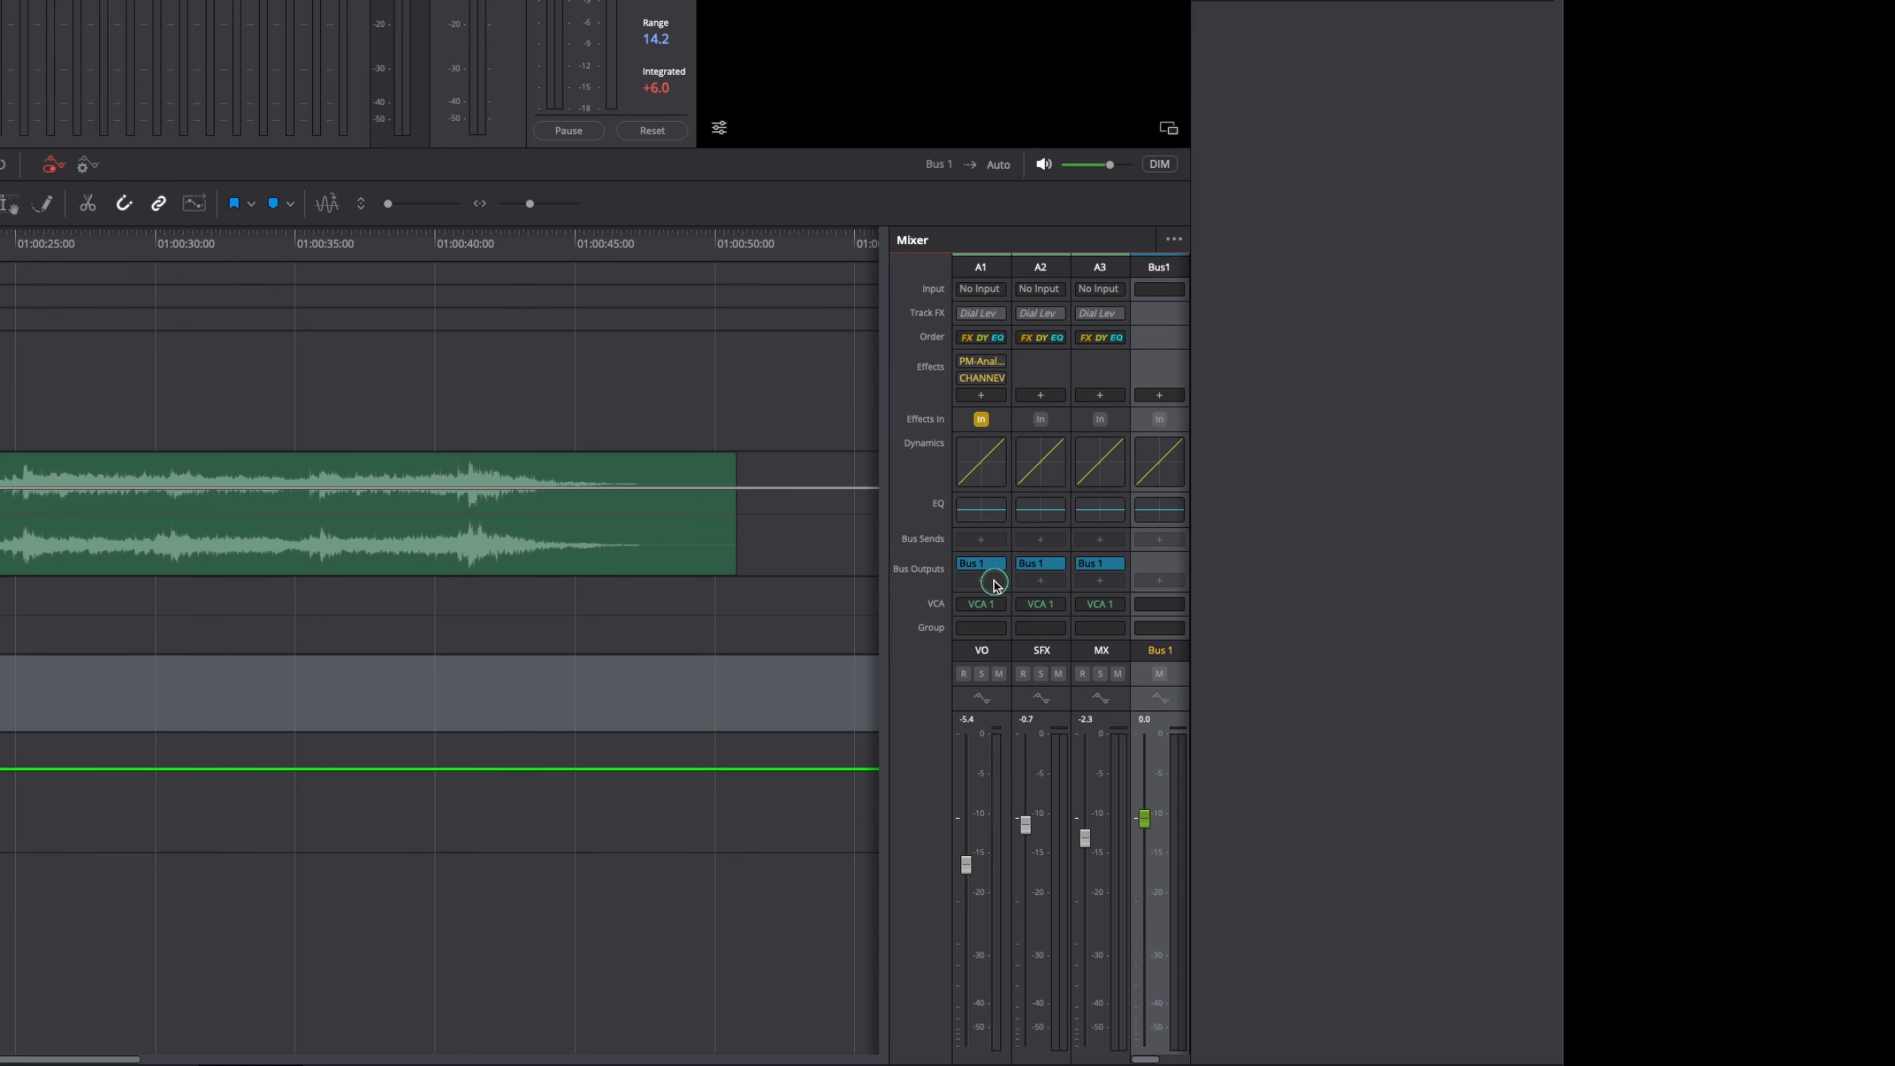
Review the VCA Assign window for the VO channel, looking through the VCA list and available tracks, and close it.
left_click(984, 600)
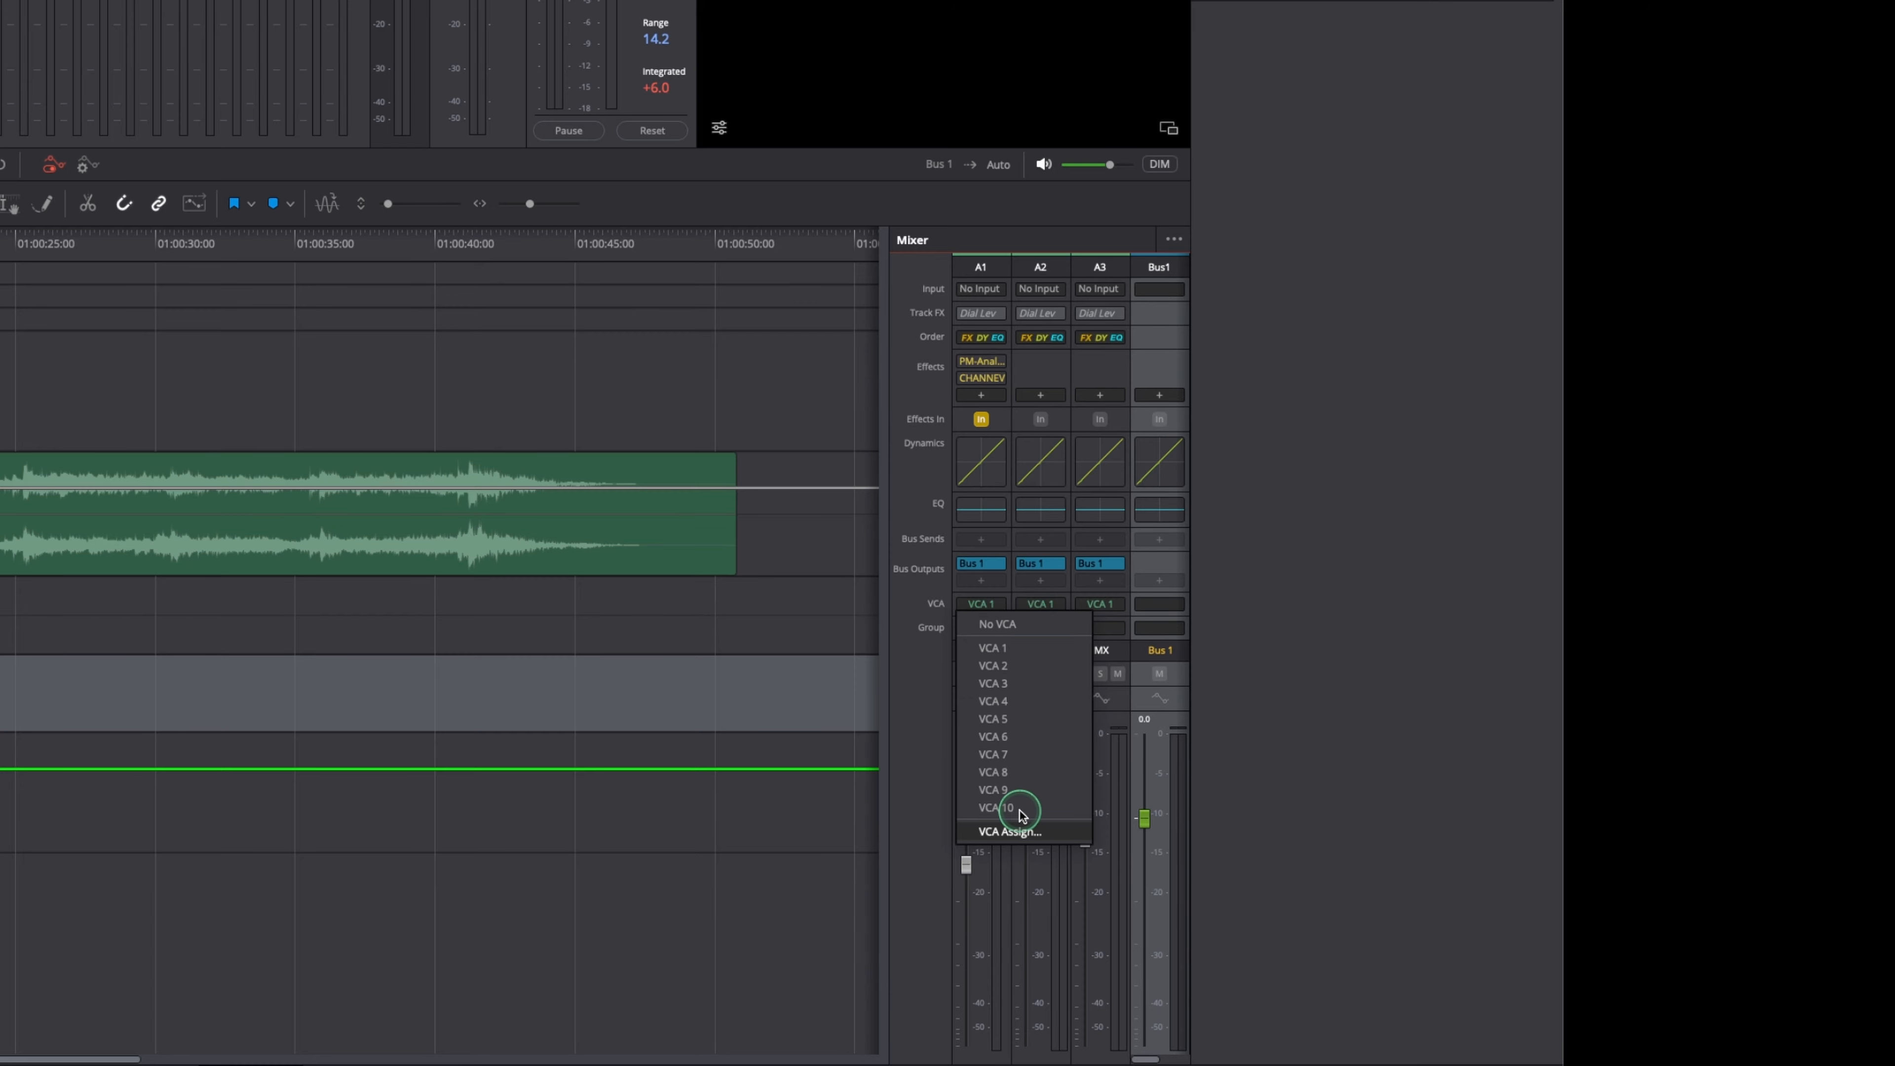
left_click(1017, 829)
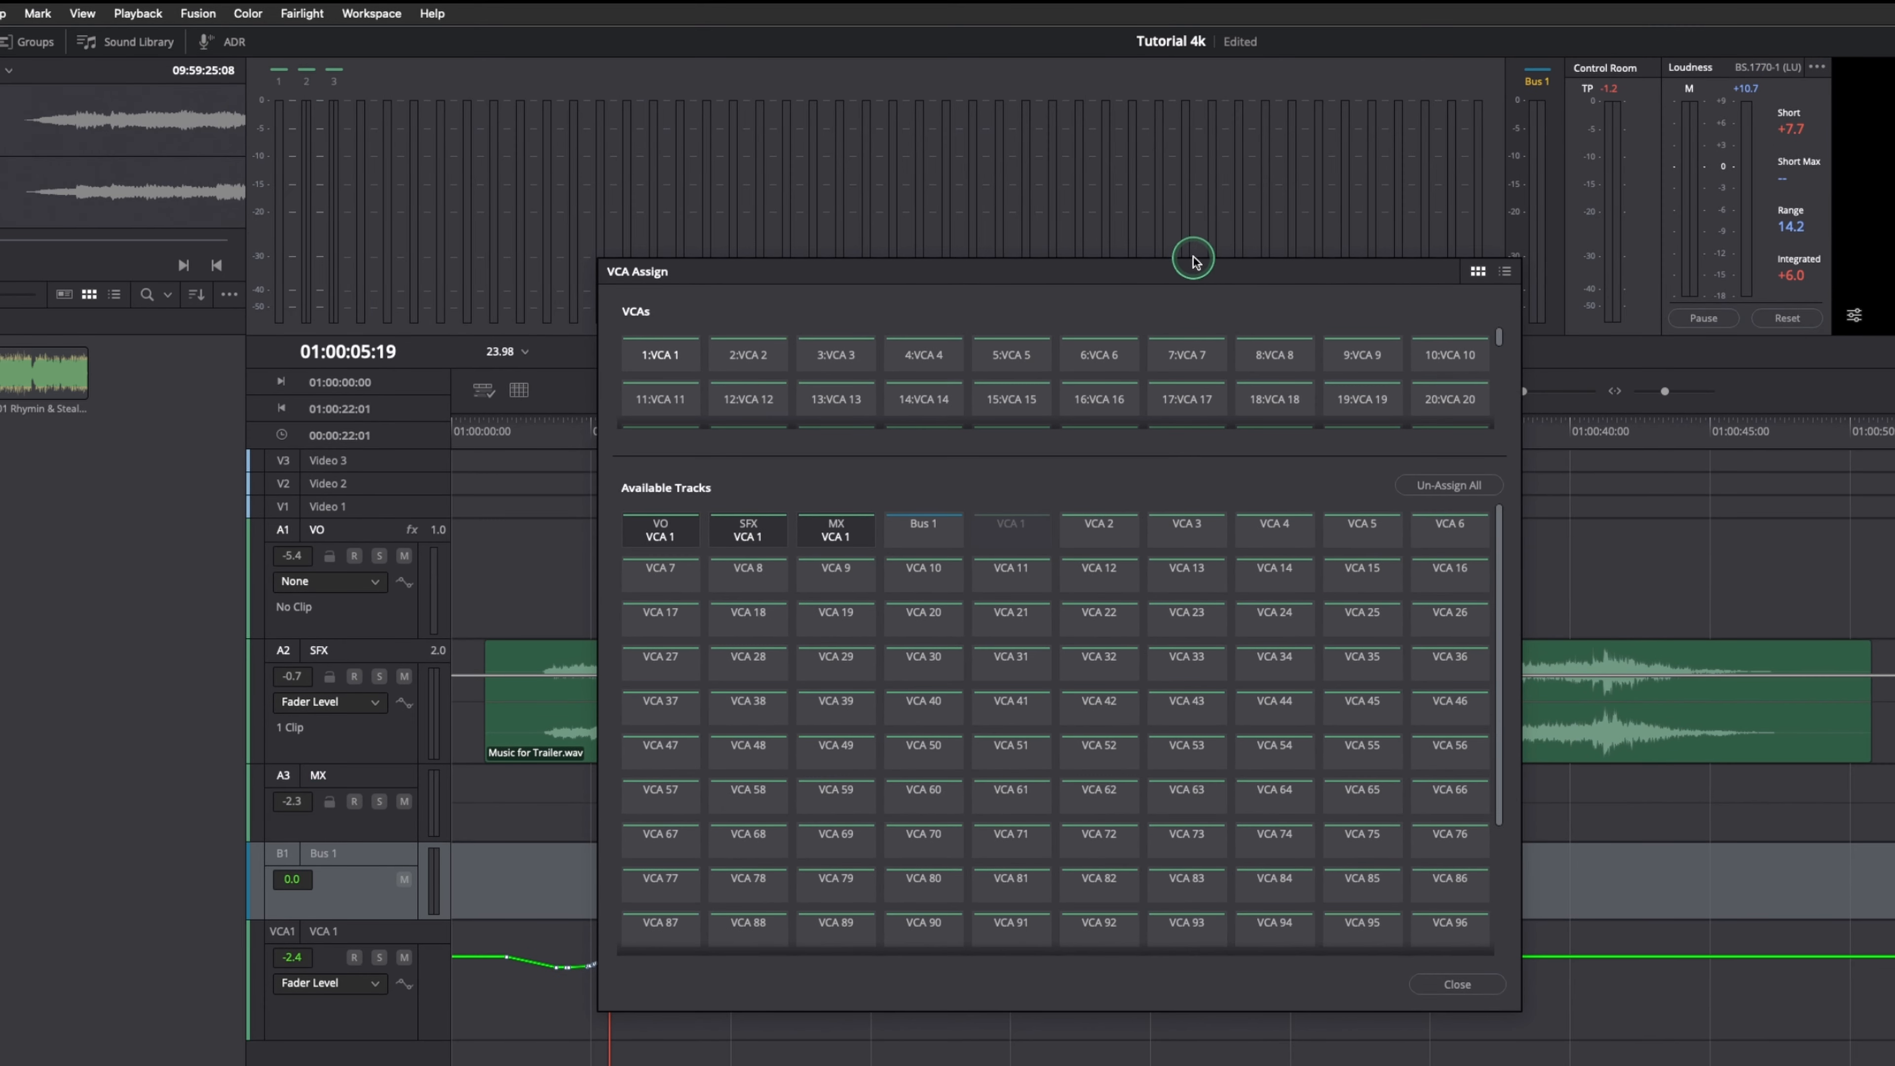
left_click_drag(58, 73, 107, 65)
left_click_drag(1243, 252, 1199, 248)
left_click(301, 13)
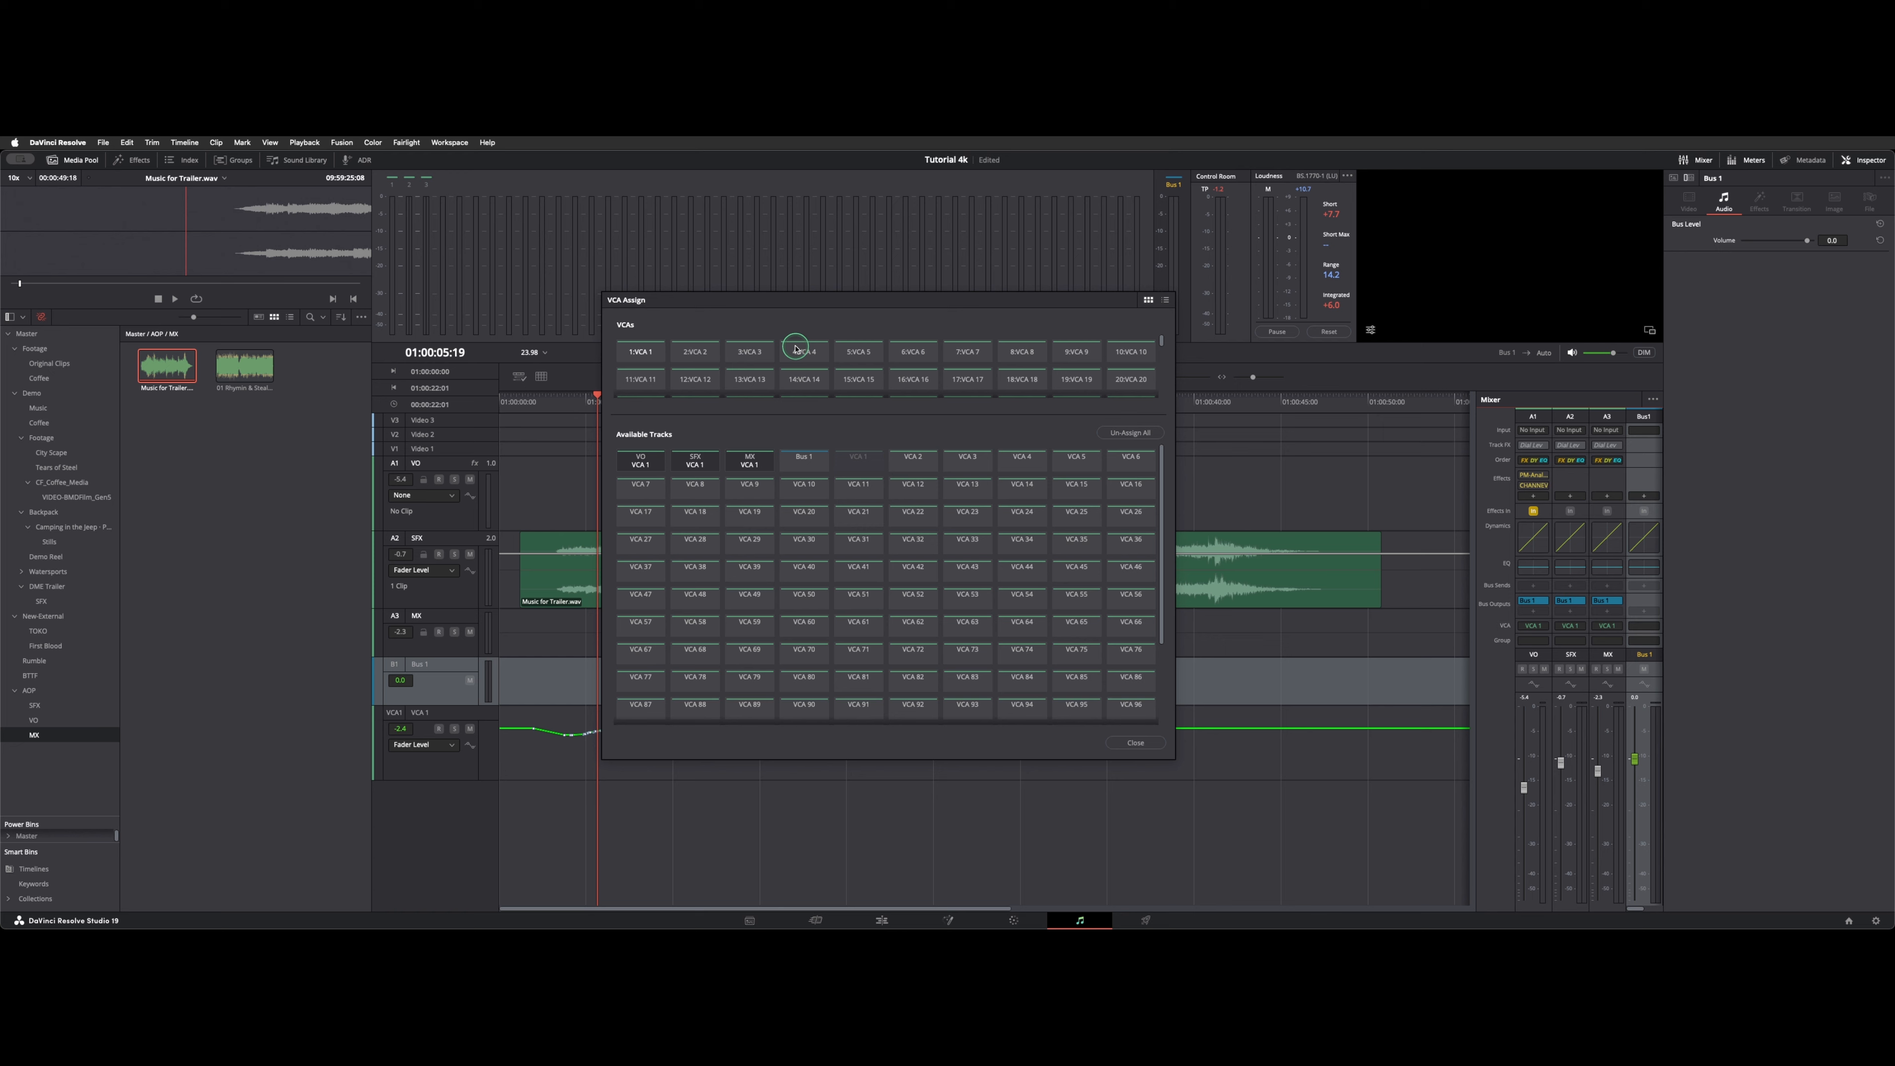
scroll(796, 348, "down", 3)
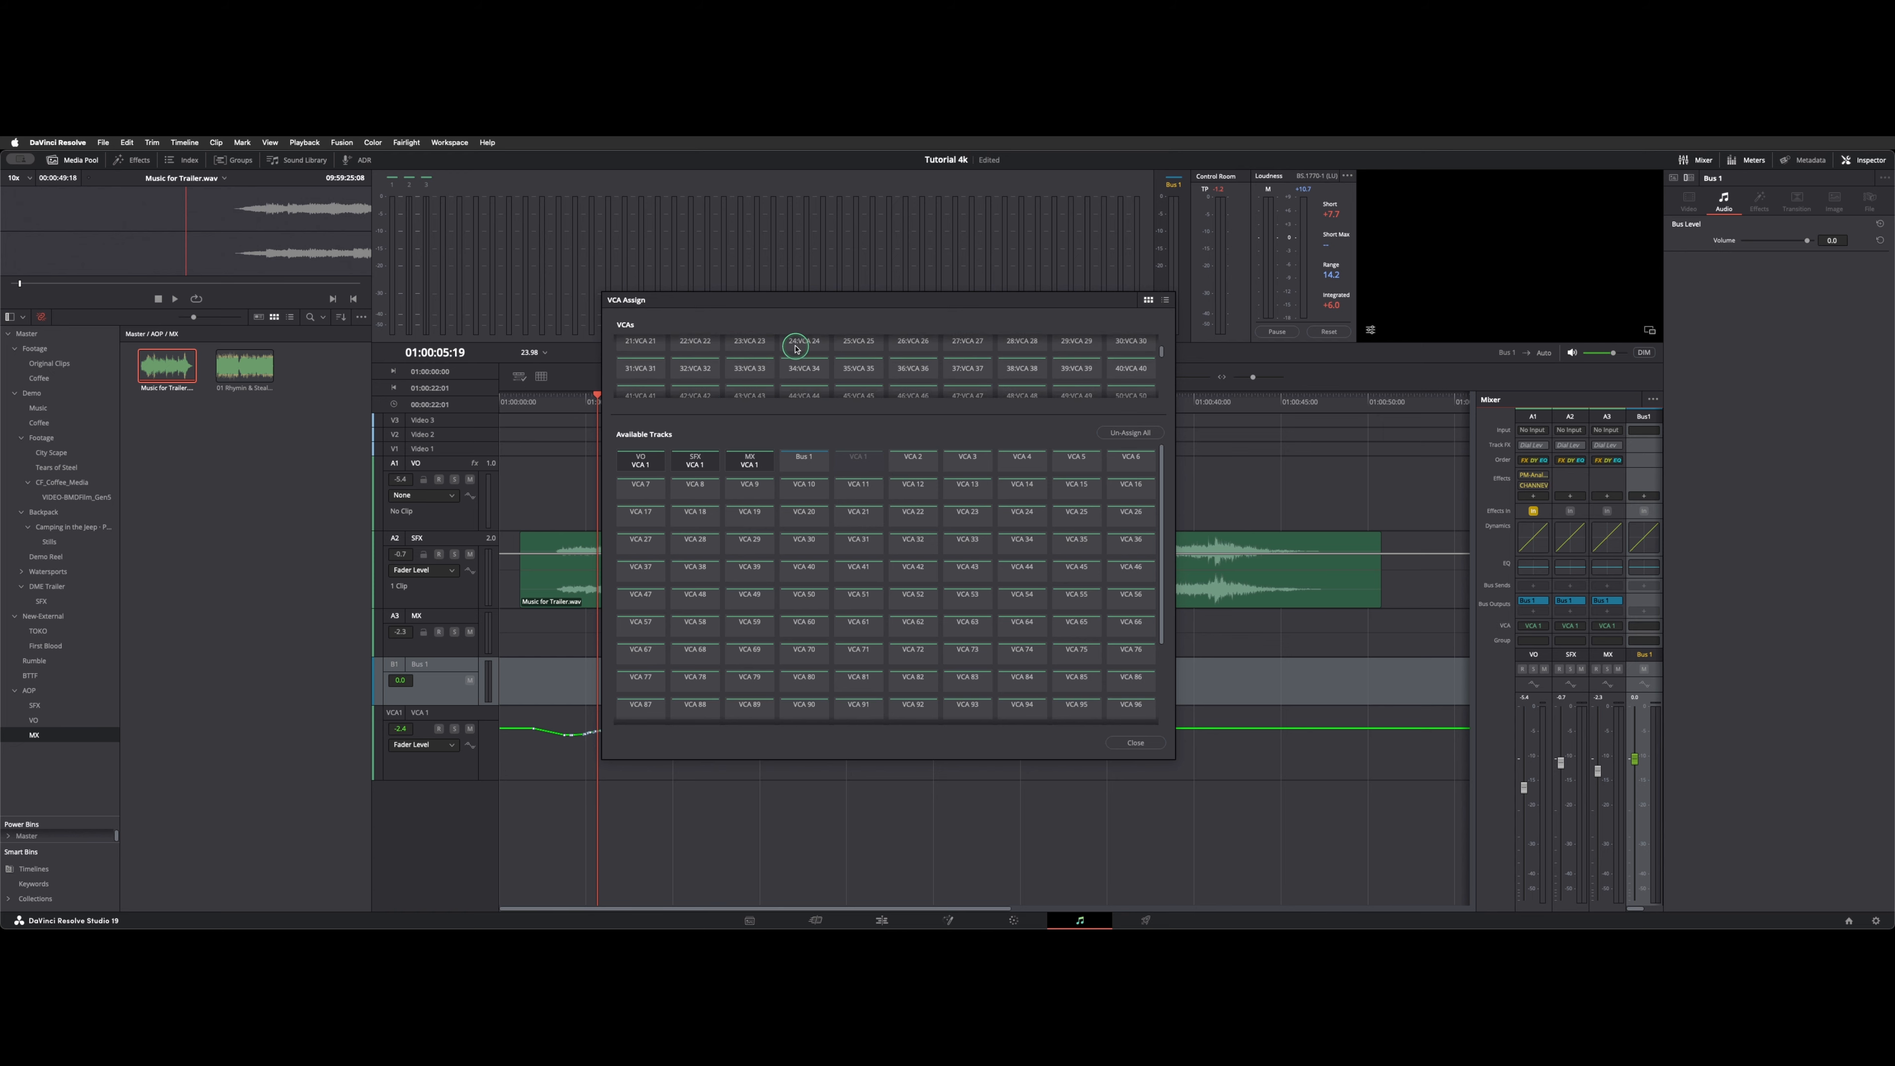
scroll(795, 348, "down", 8)
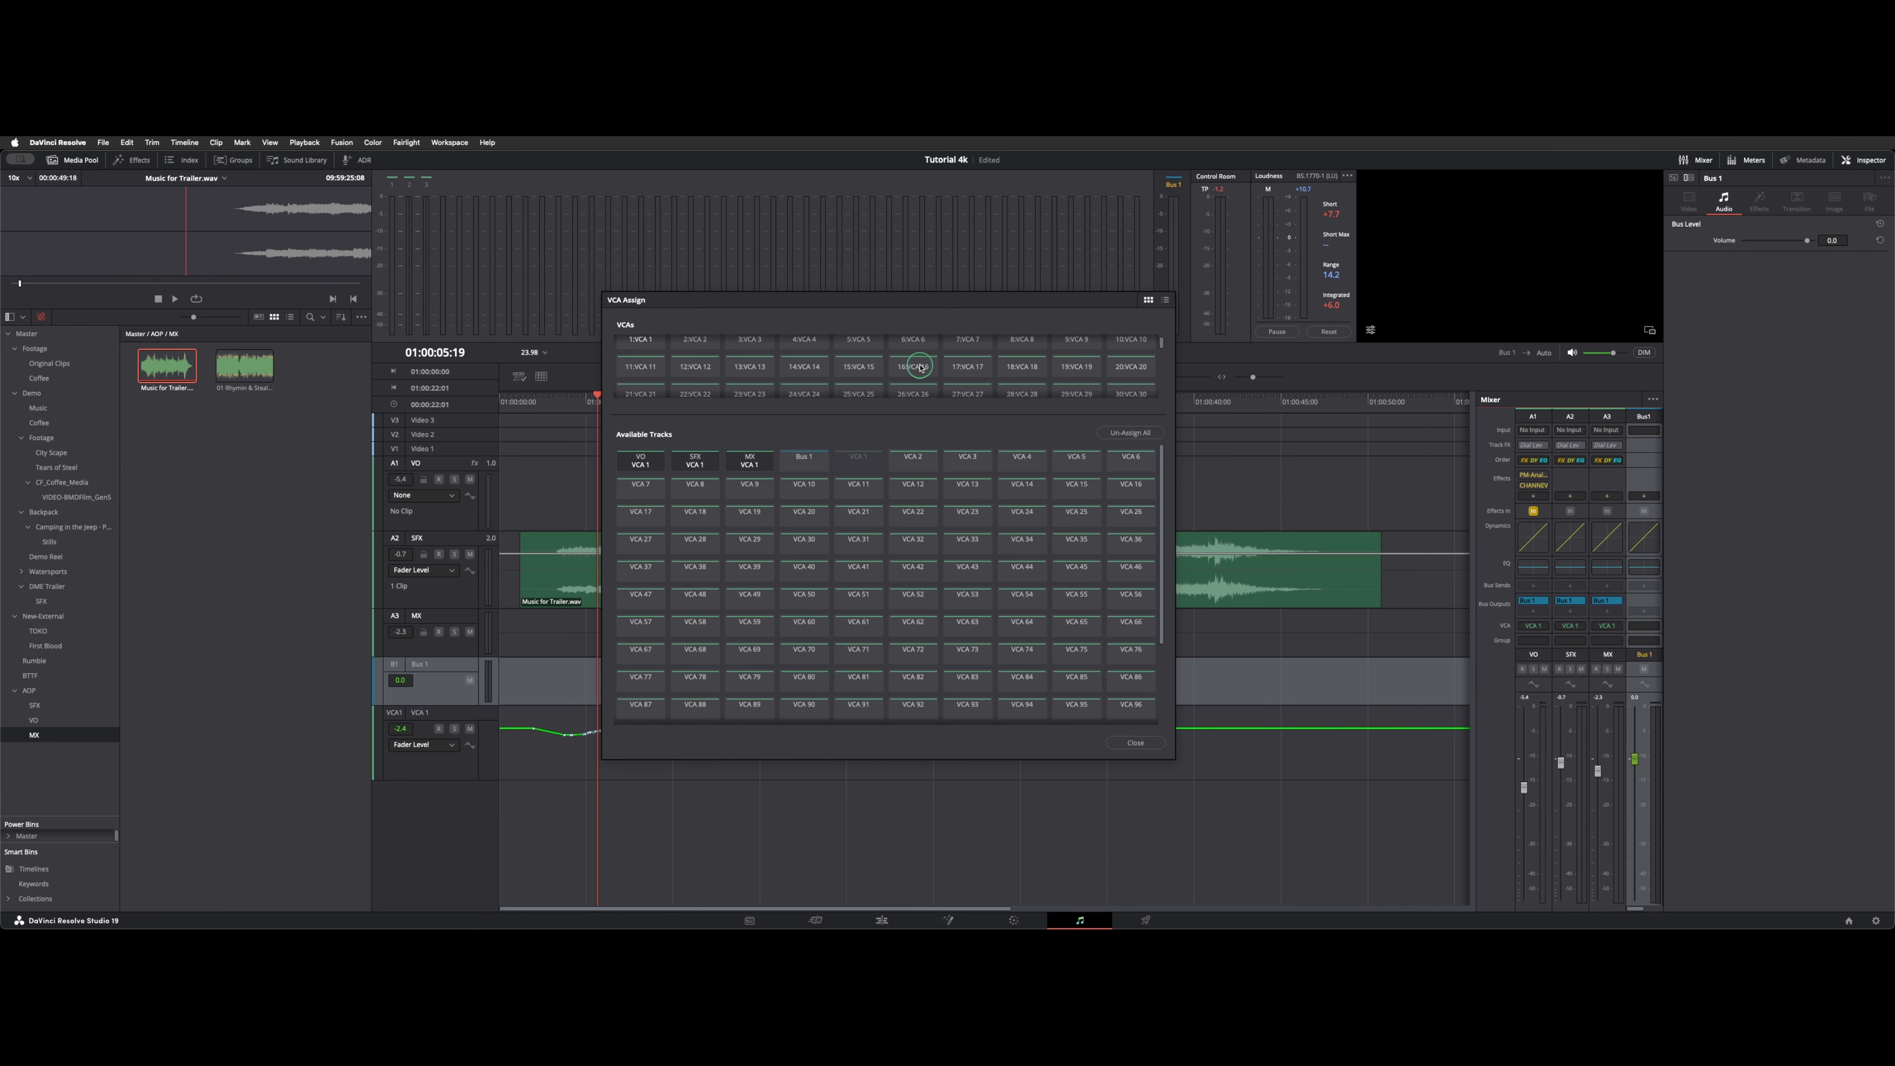
scroll(920, 367, "up", 1)
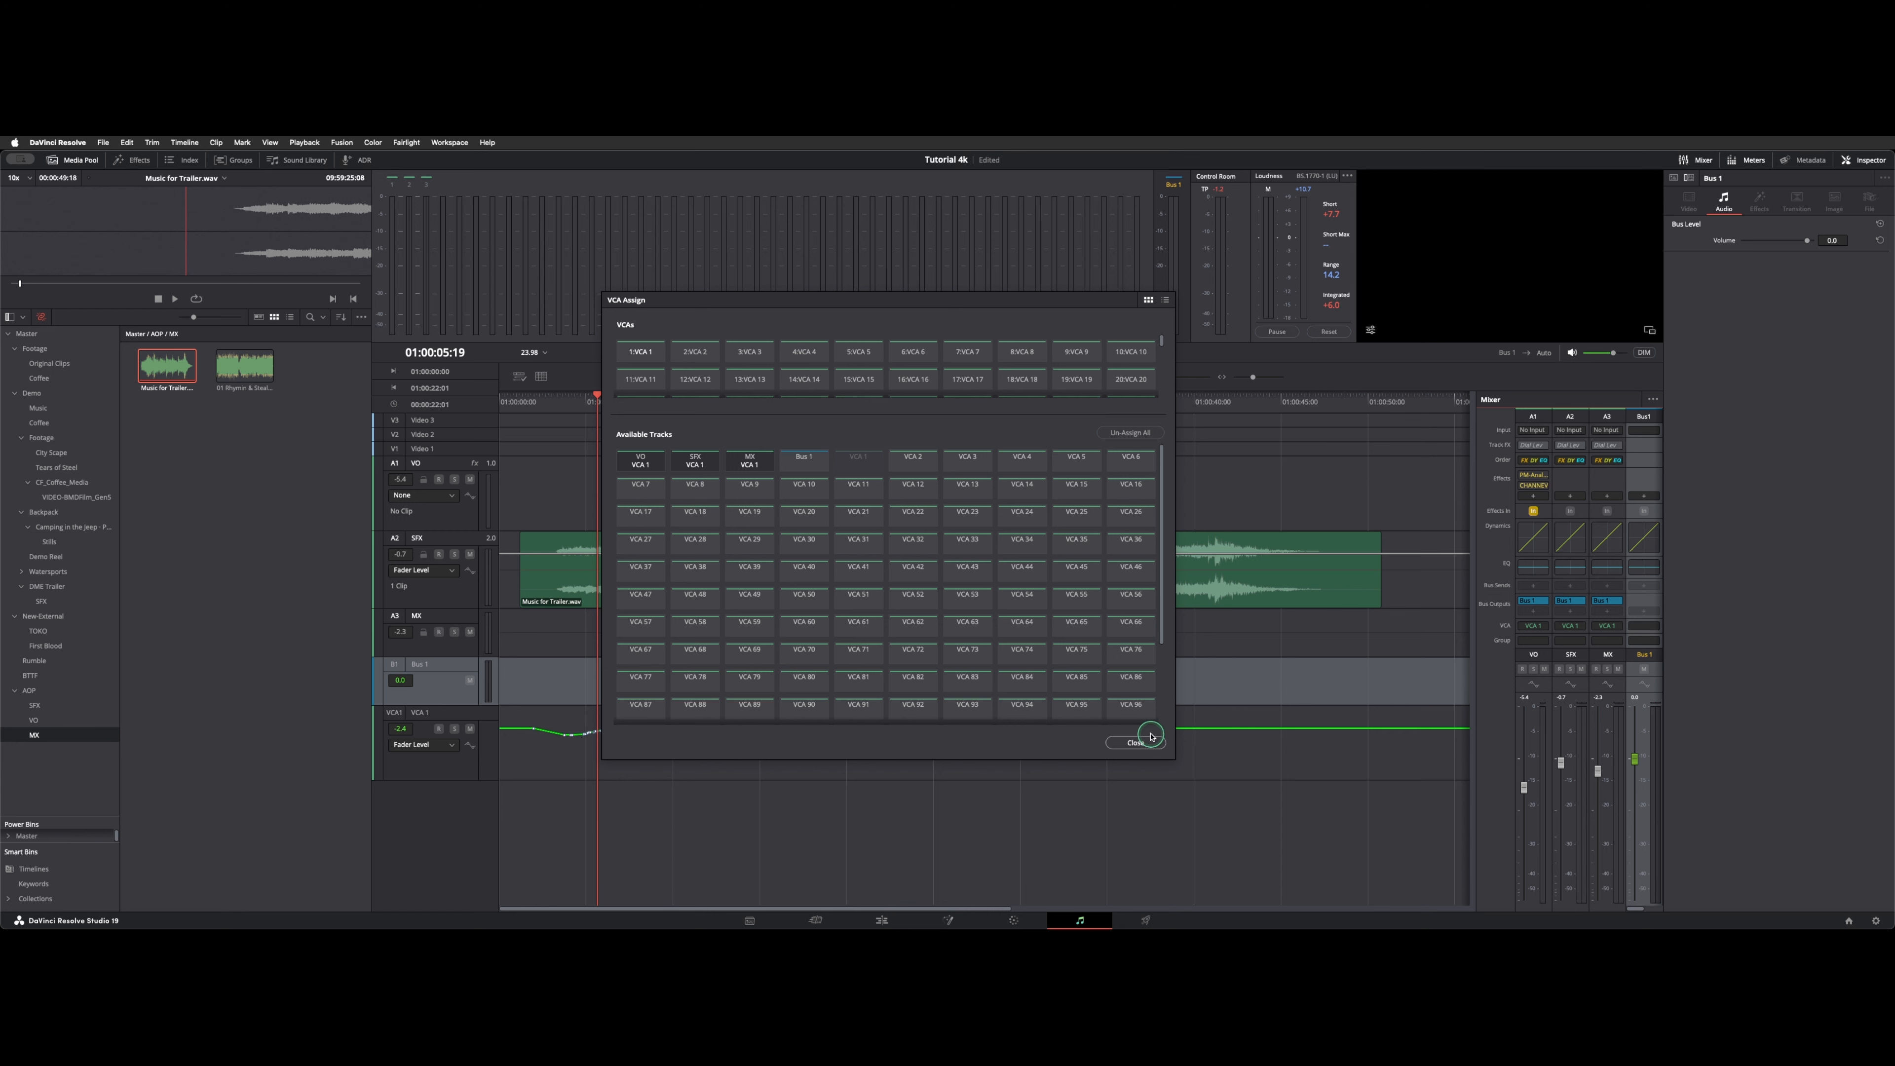
left_click(1135, 743)
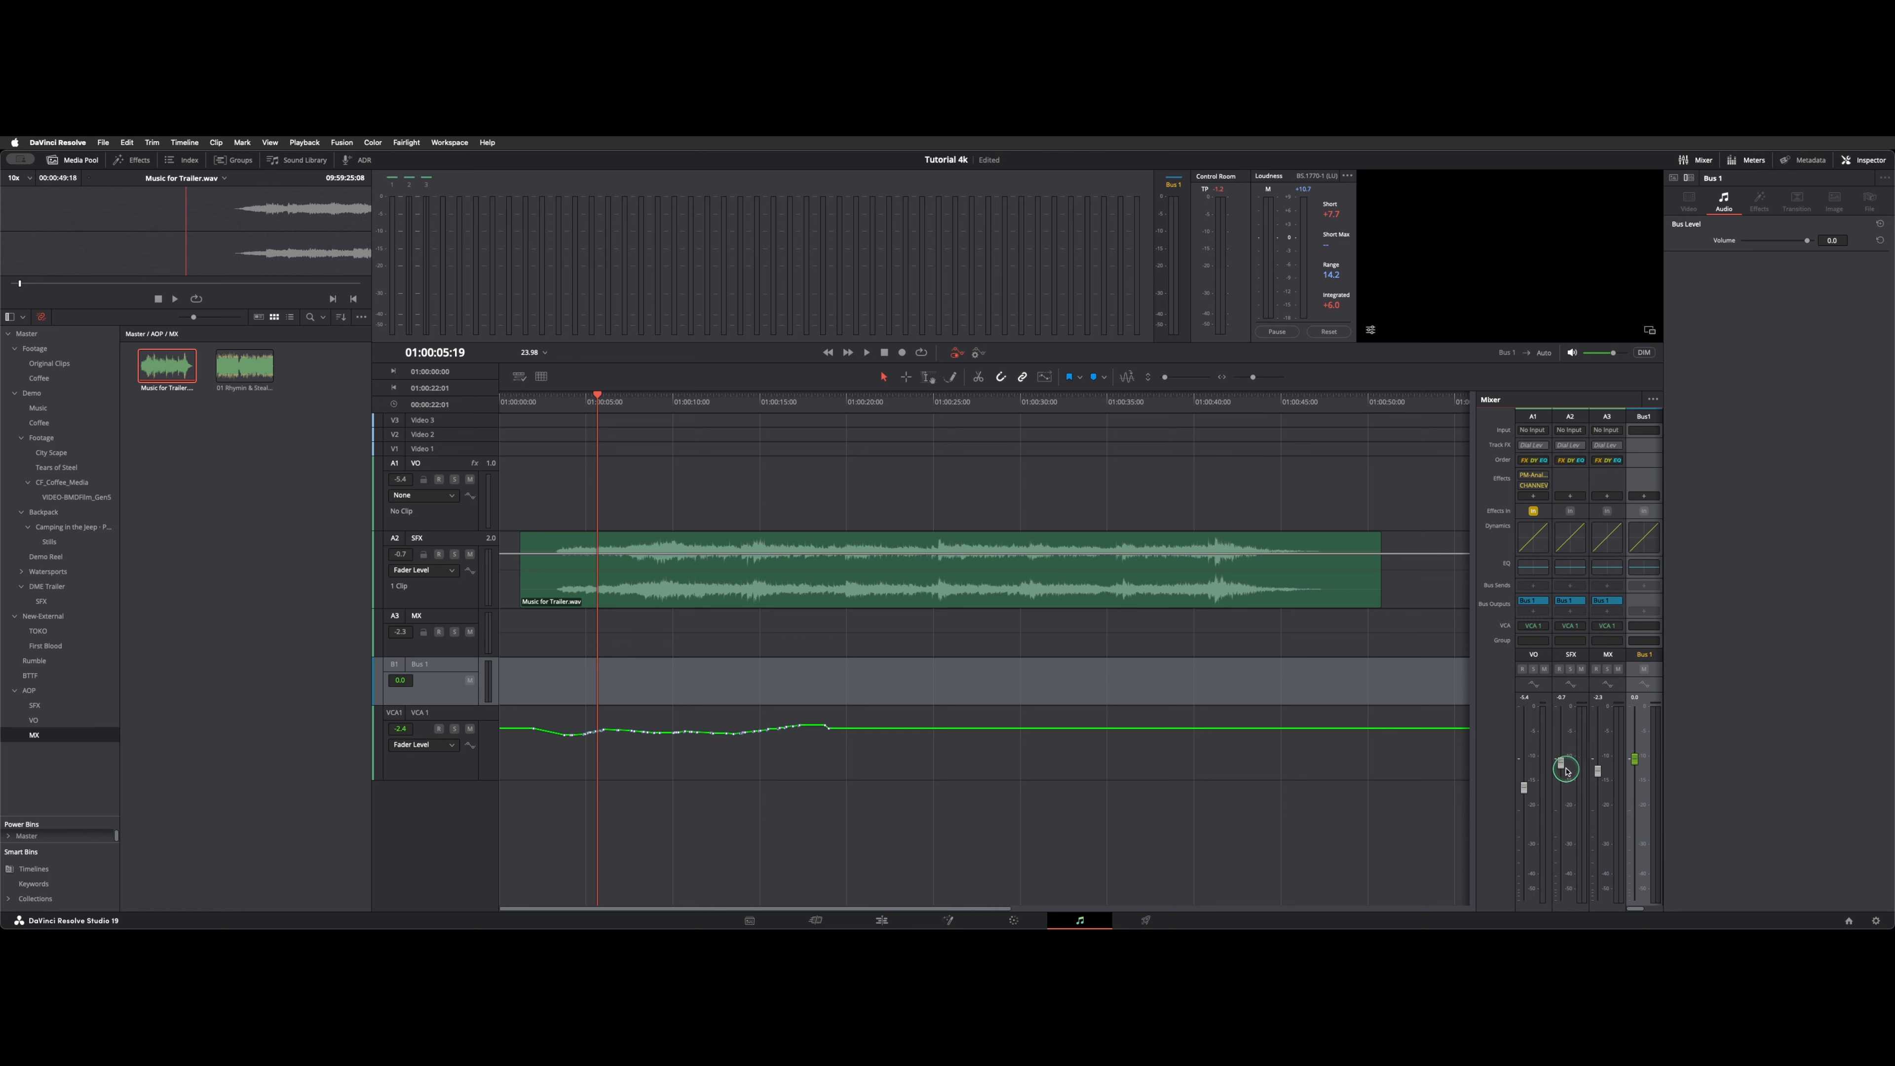
Turn off the automation display and make the Bus 1 and VCA 1 tracks visible in the tracks index.
left_click(453, 750)
left_click(957, 348)
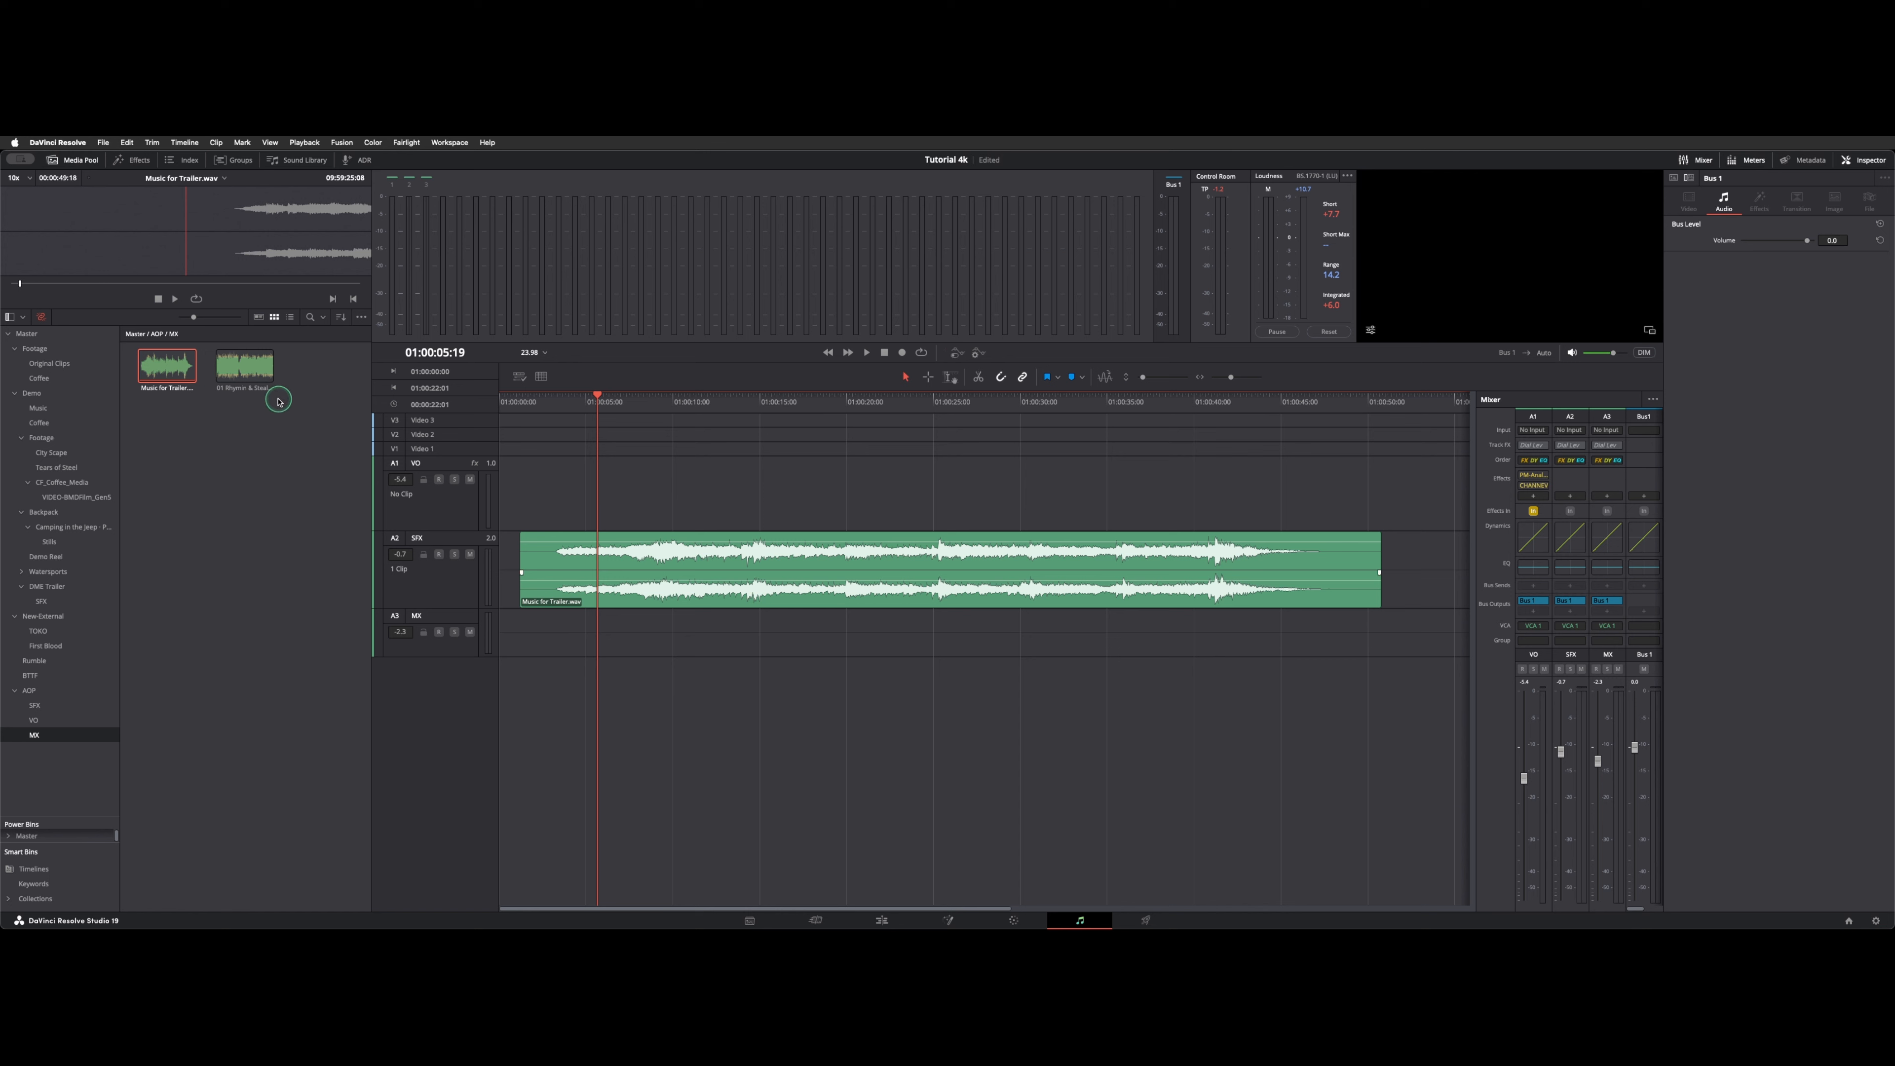
left_click(186, 157)
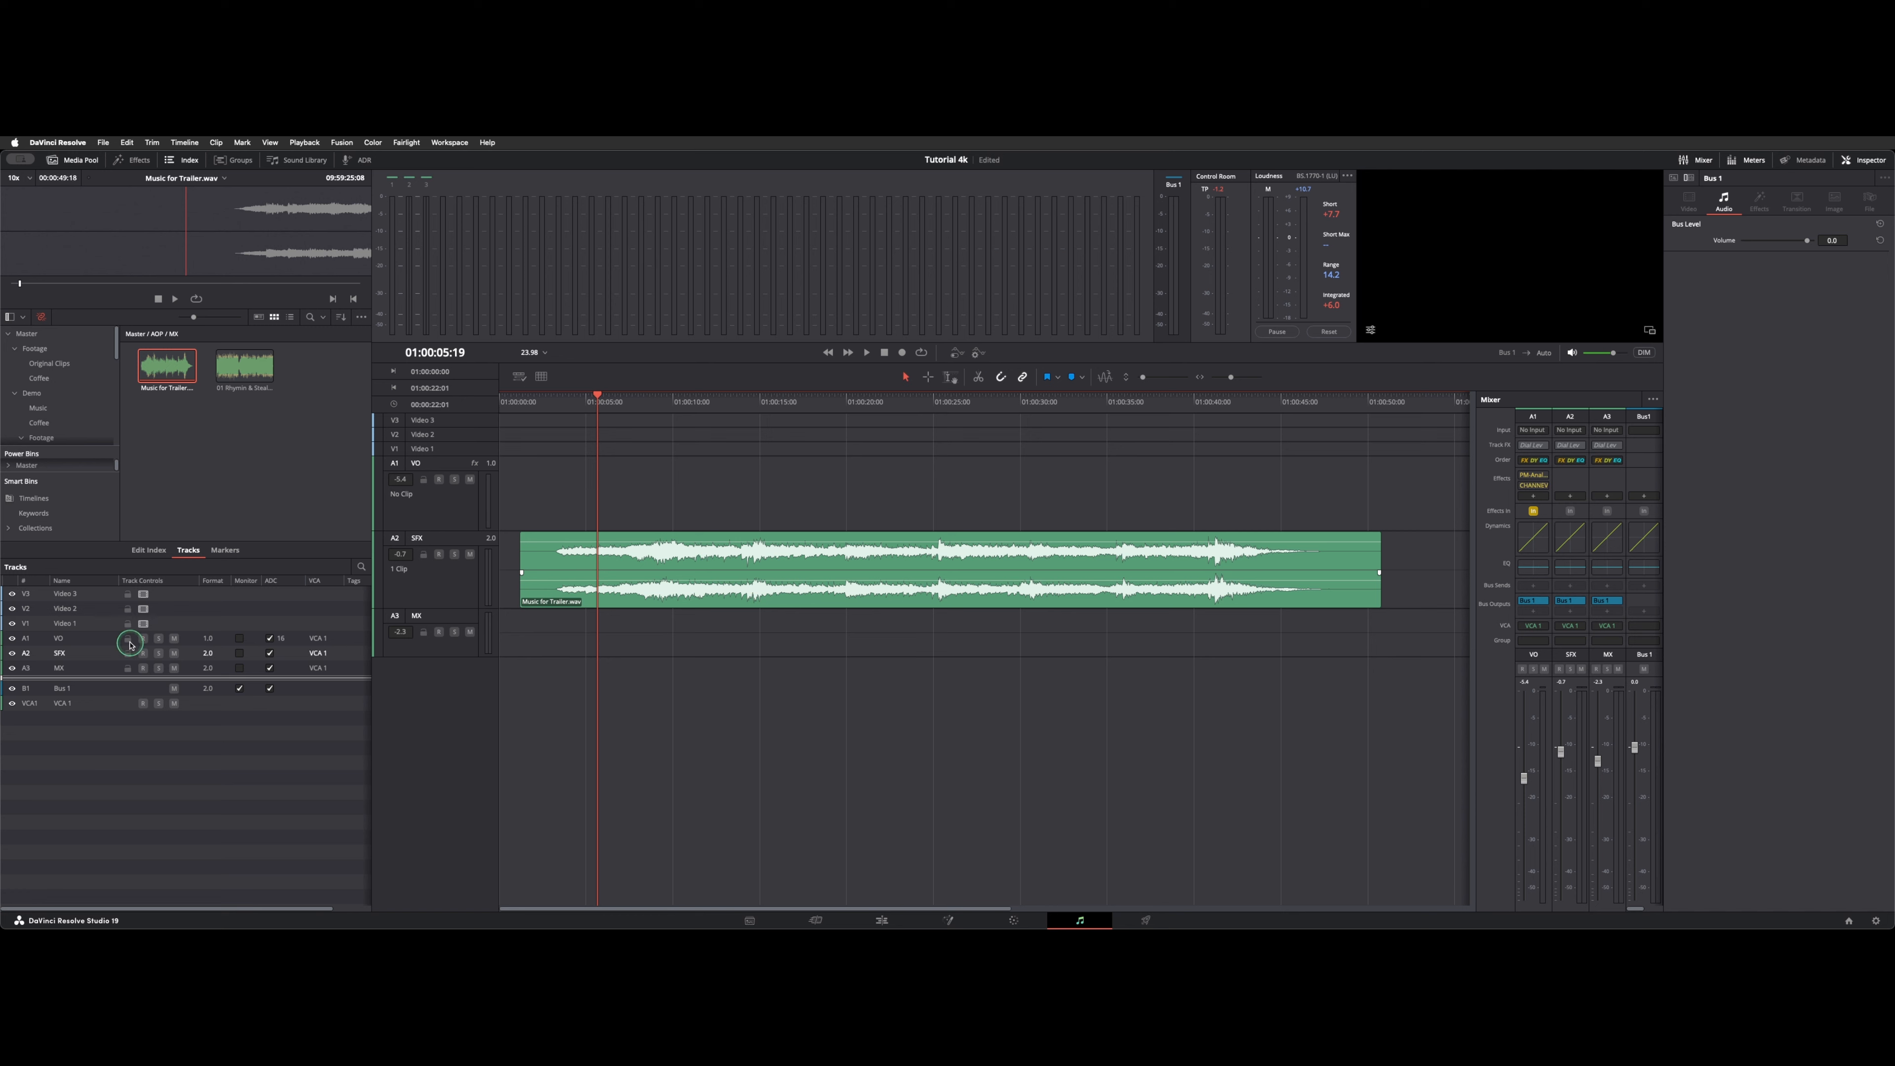
left_click(13, 689)
Turn the automation display back on and set the VCA 1 track's automation lane to Fader Level.
left_click(957, 351)
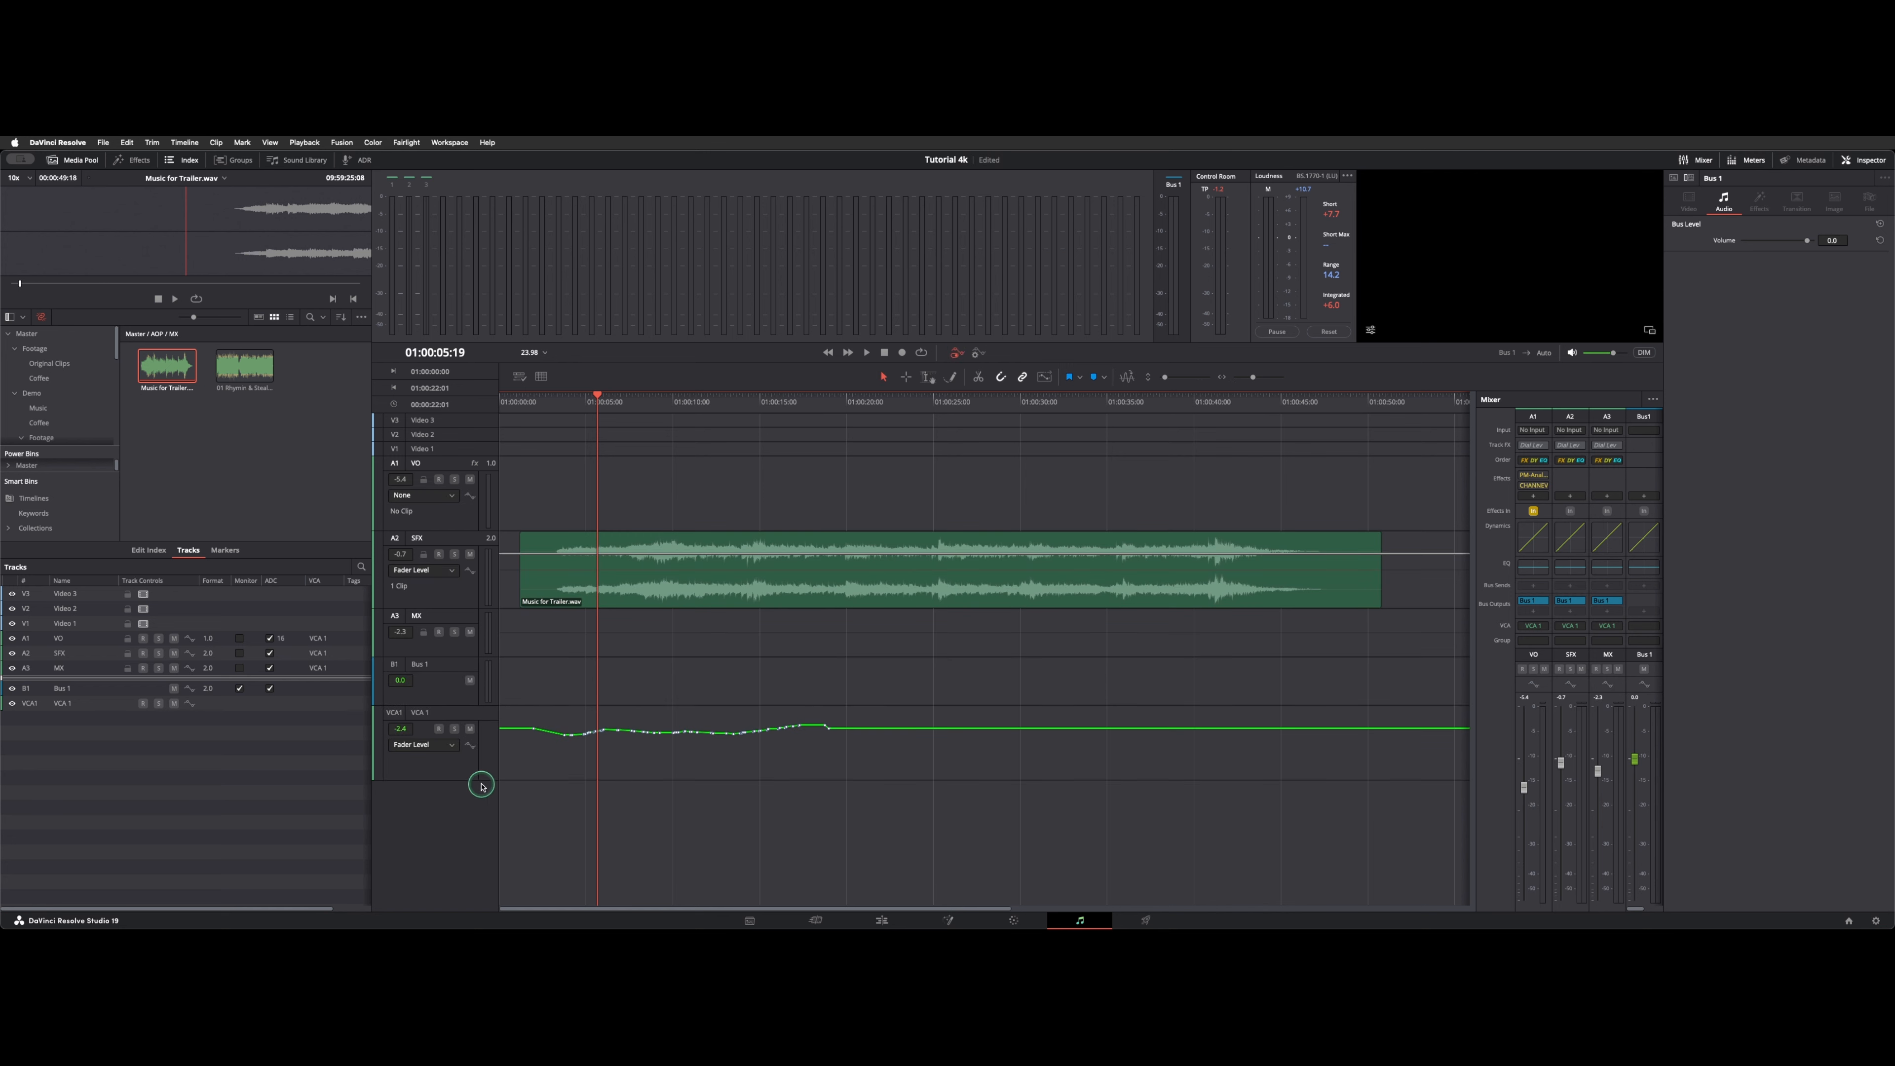
left_click(451, 745)
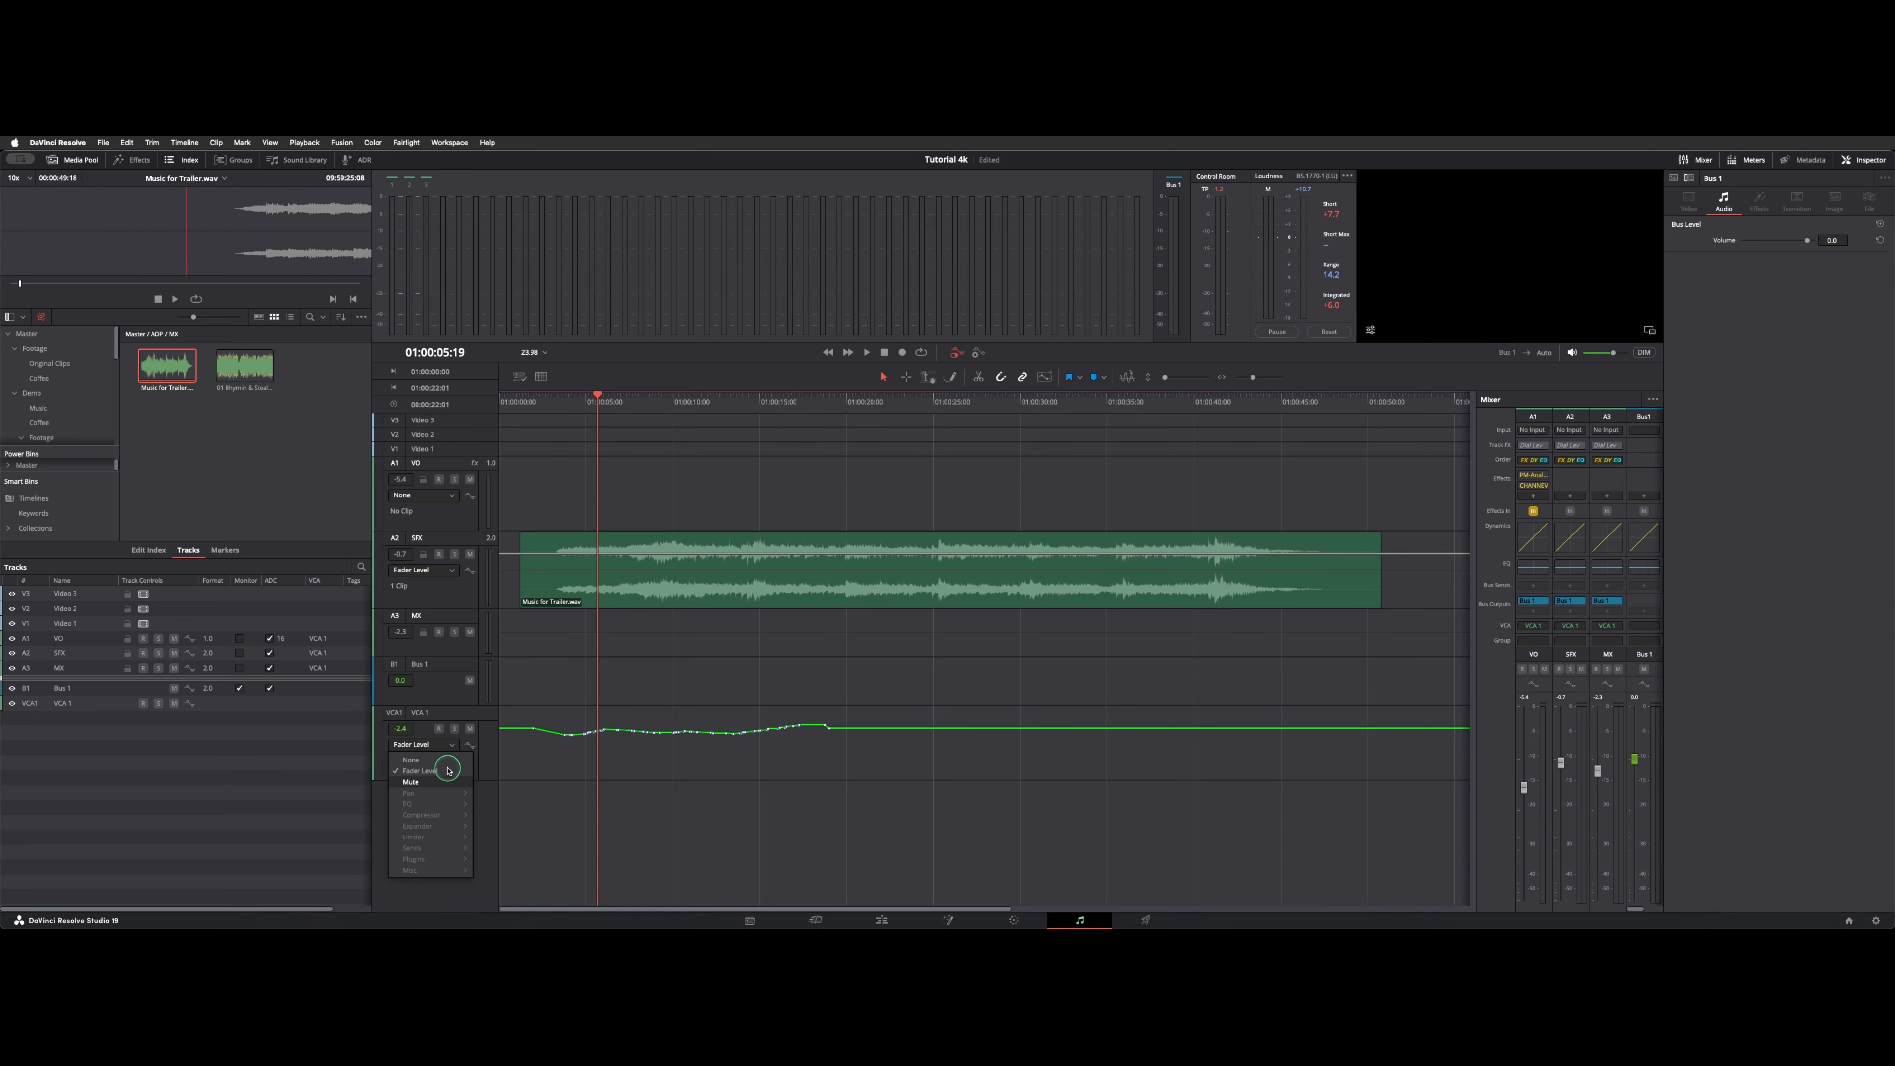
left_click(448, 770)
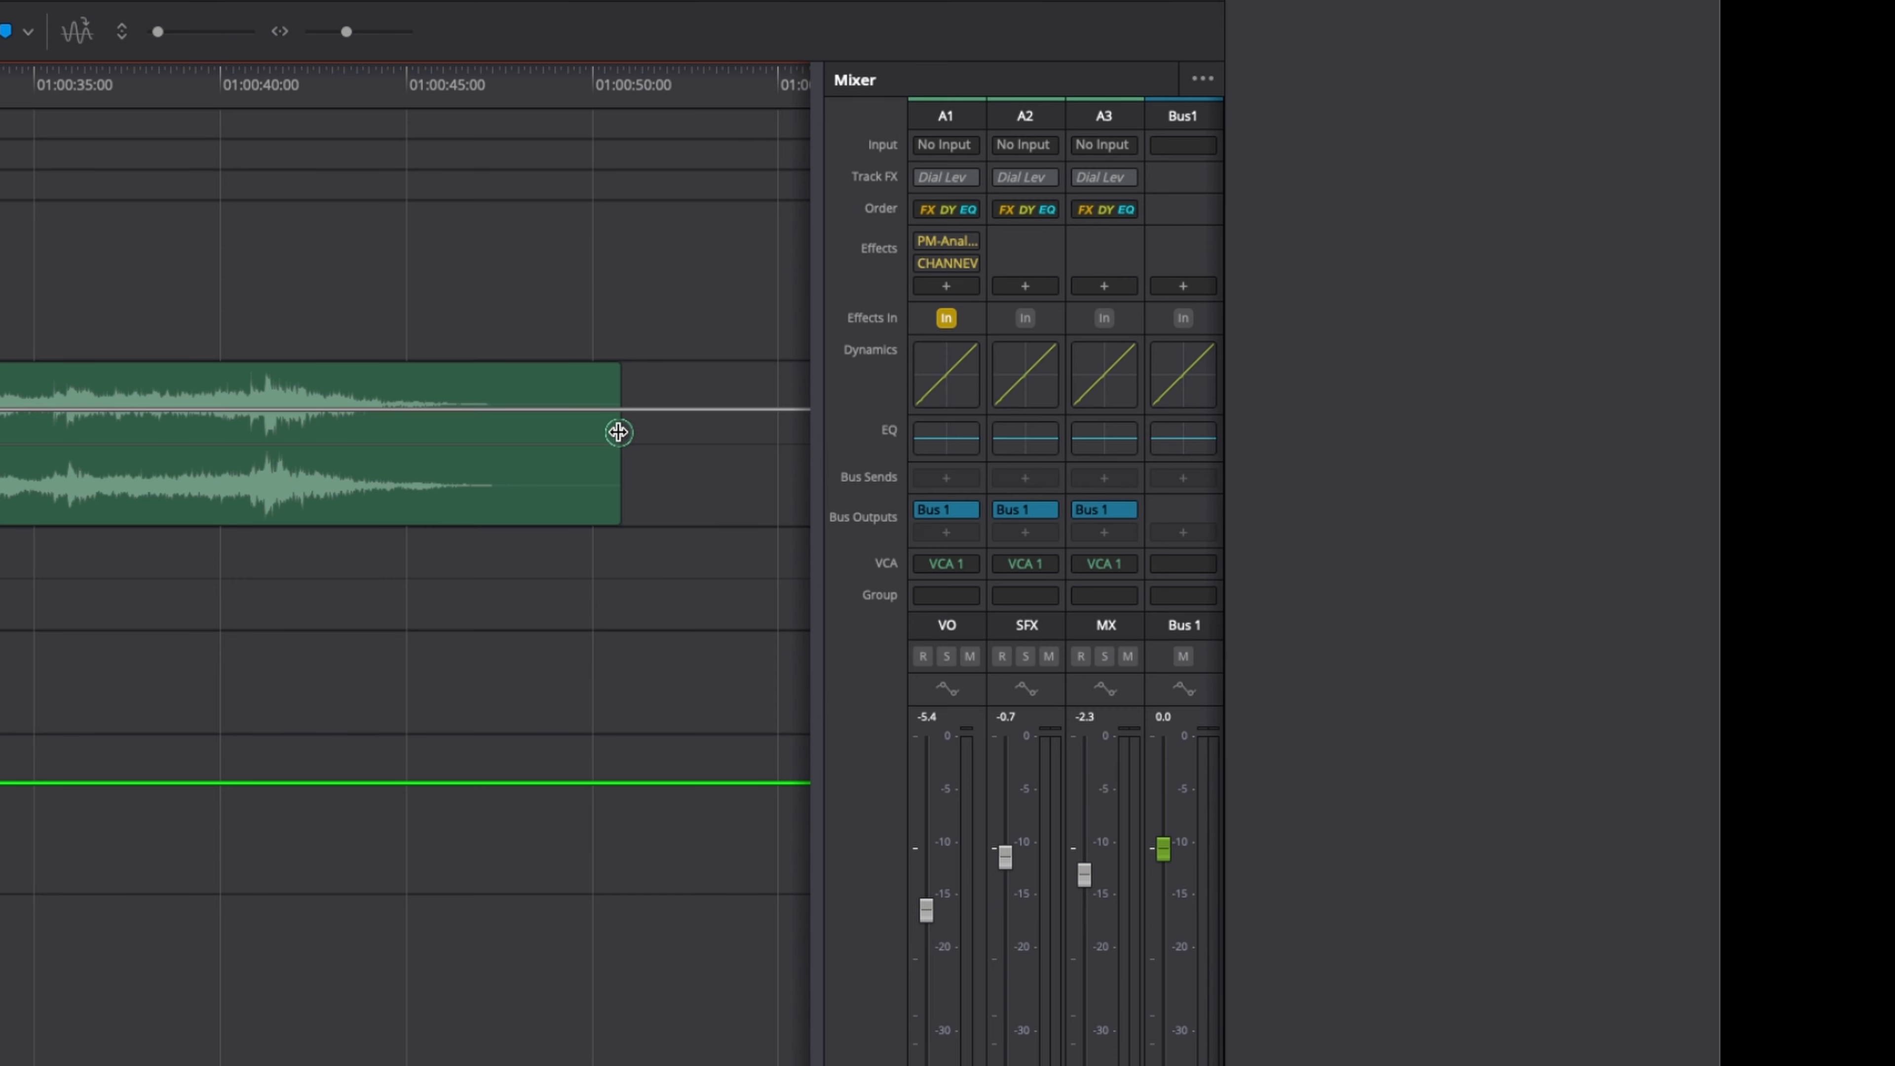
Widen the mixer to include the VCA 1 channel strip and select the VCA 1 track.
left_click_drag(816, 426, 618, 432)
left_click(1209, 82)
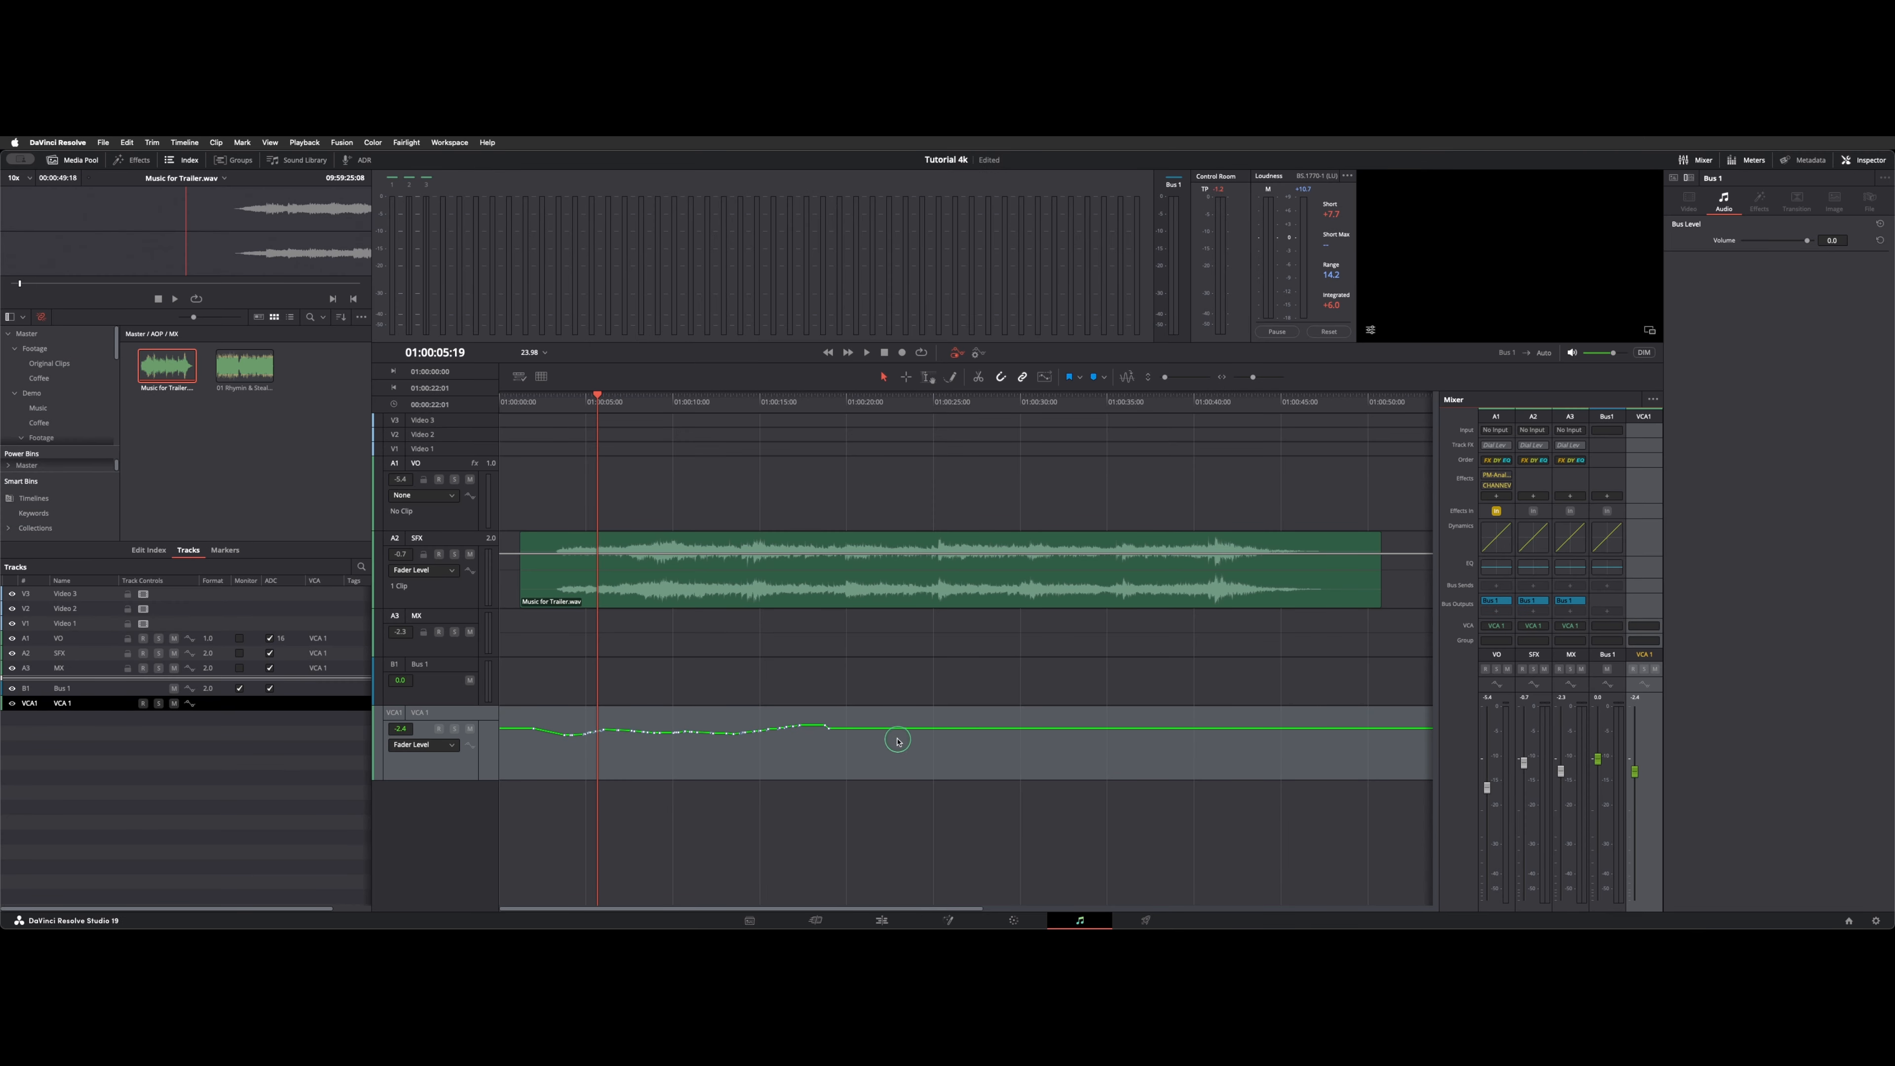
left_click(898, 706)
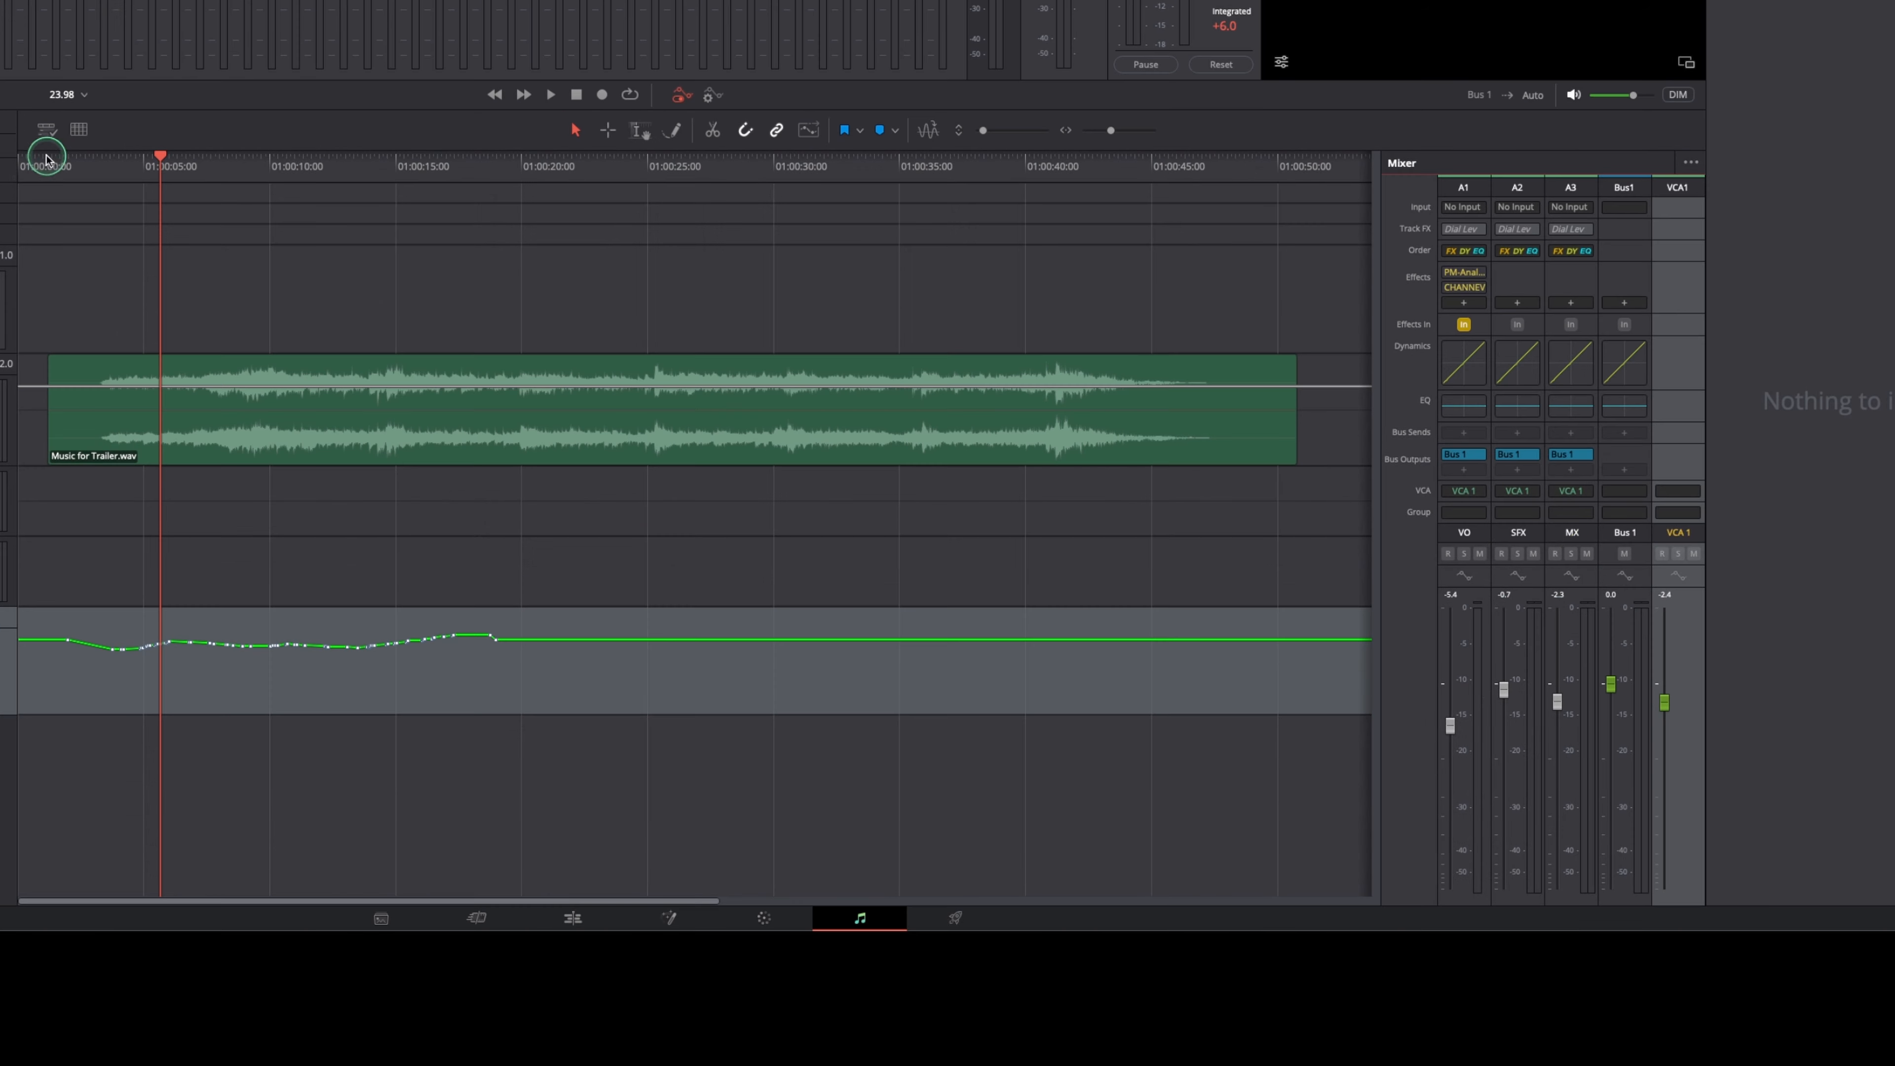
Play the timeline from the start of the music clip to watch how VCA 1's automation moves the assigned faders.
left_click(521, 393)
key("space")
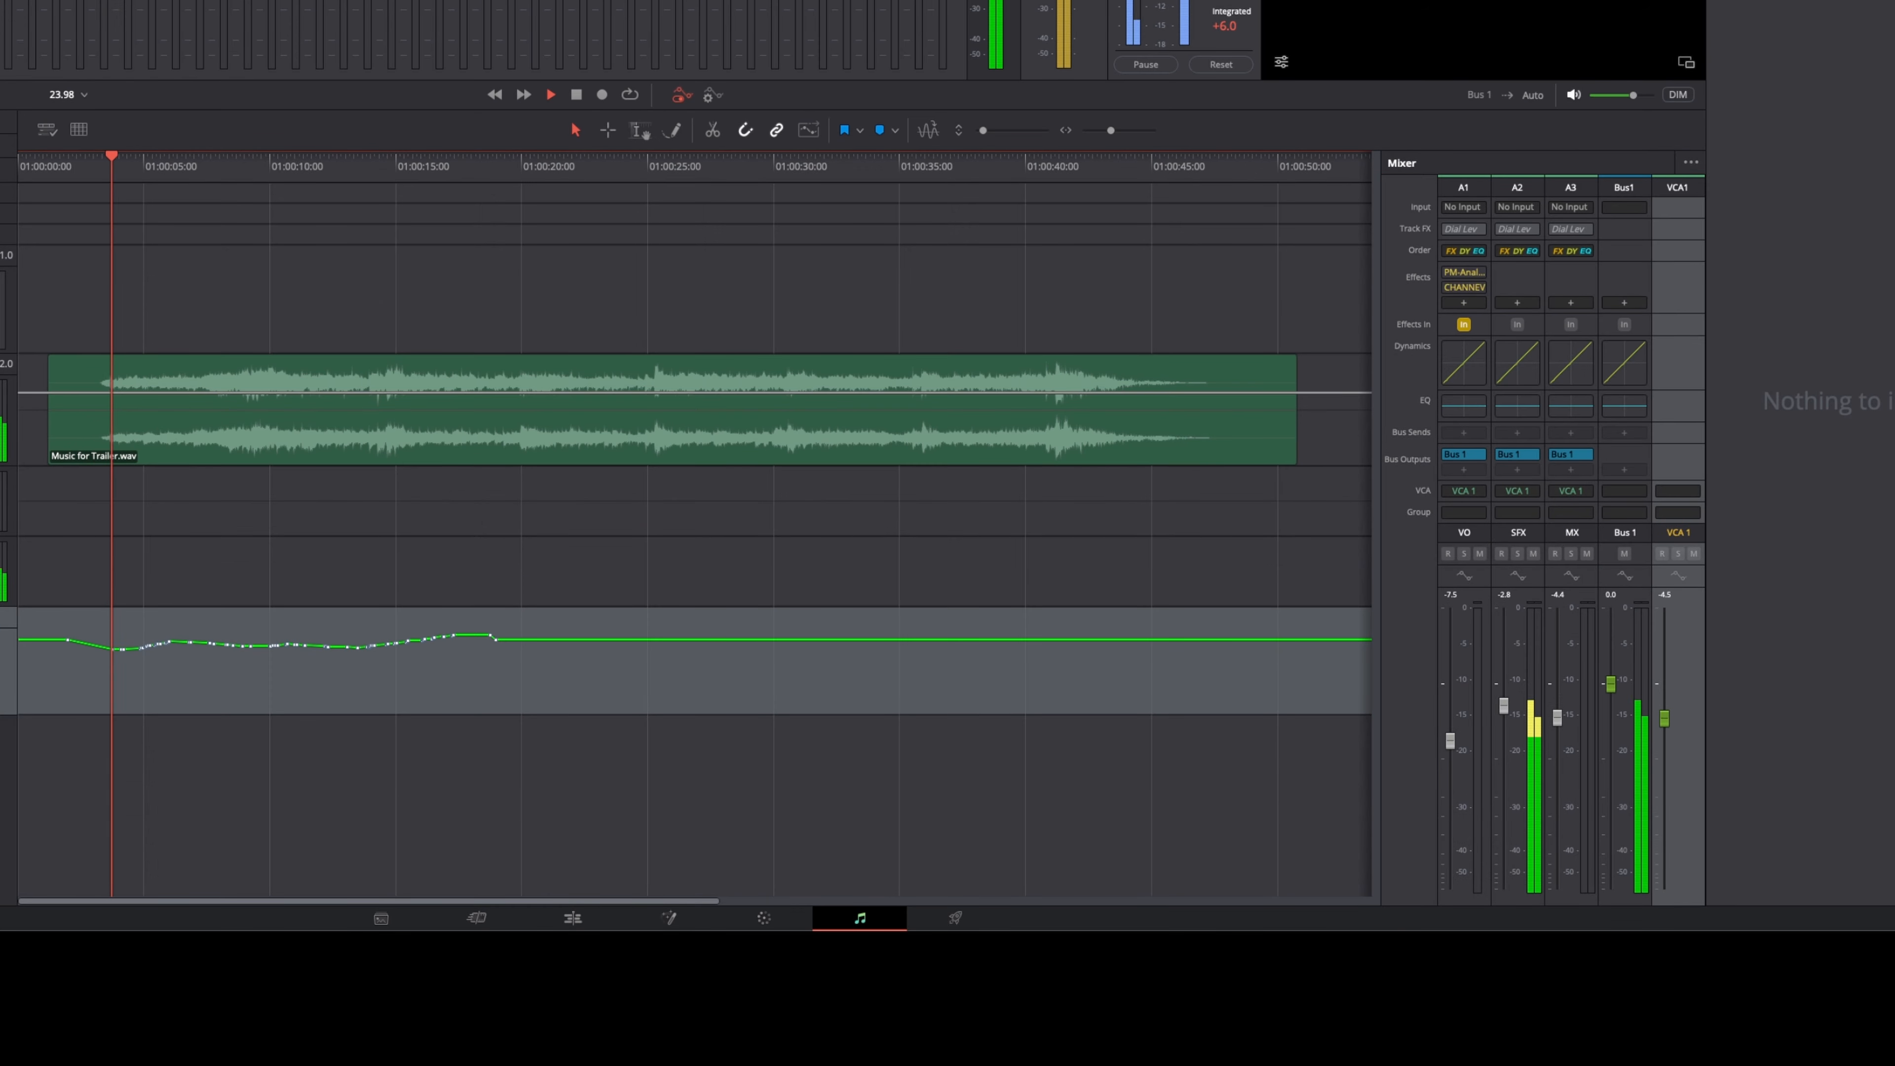
key("space")
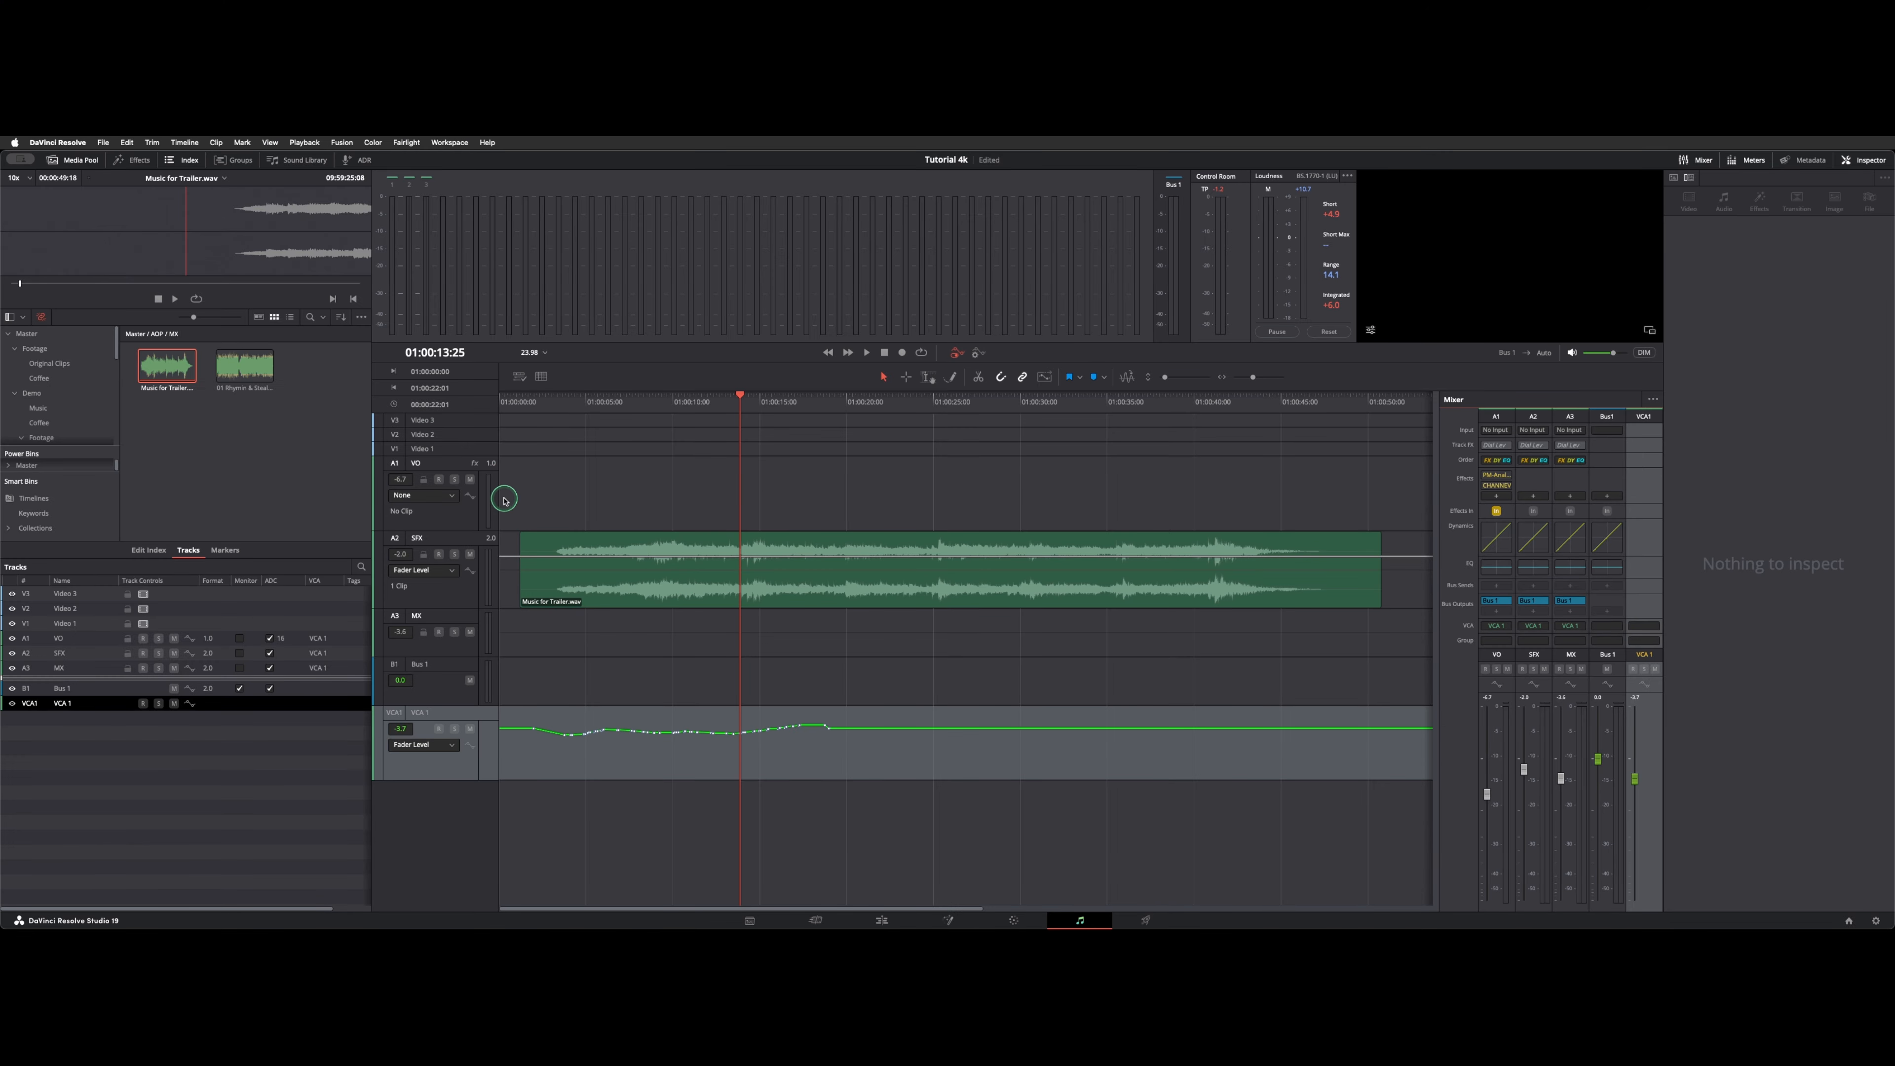
Set the SFX track's automation lane to None and leave the VCA 1 track deselected.
left_click(446, 569)
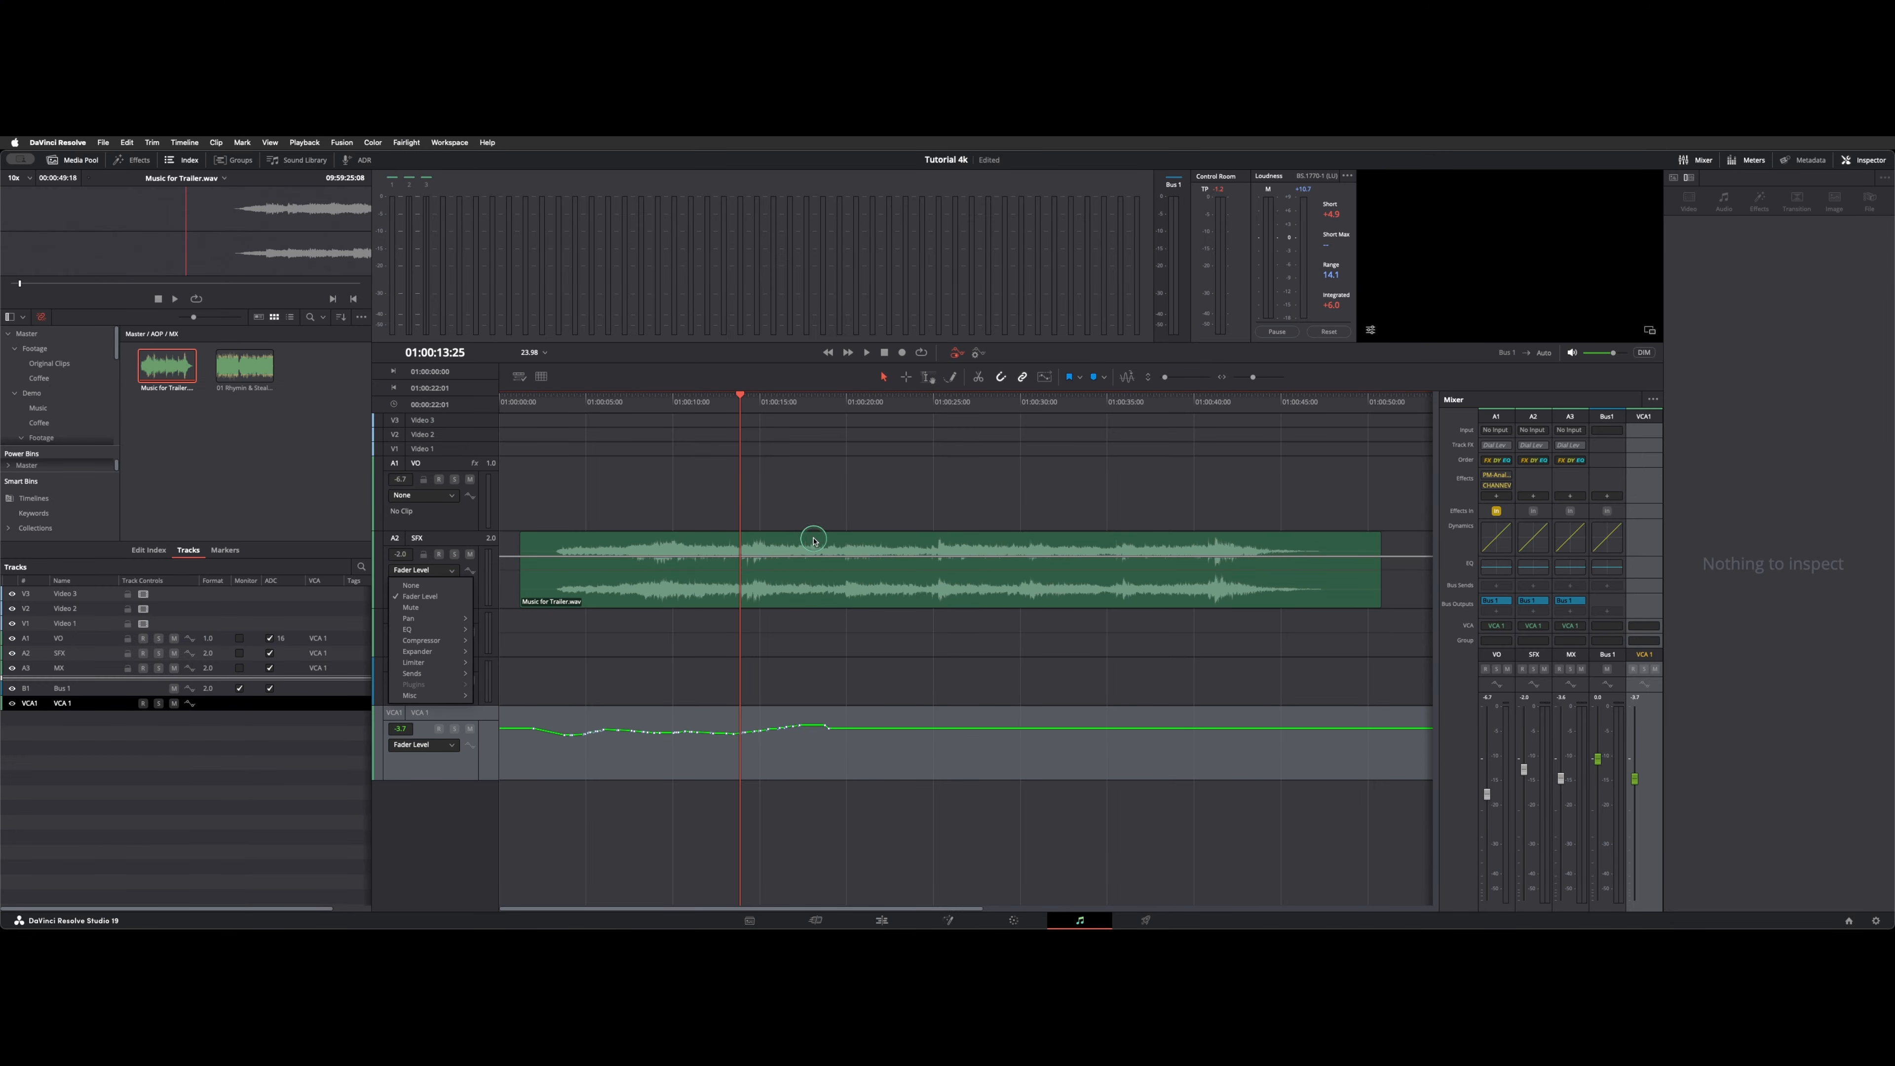
left_click(411, 585)
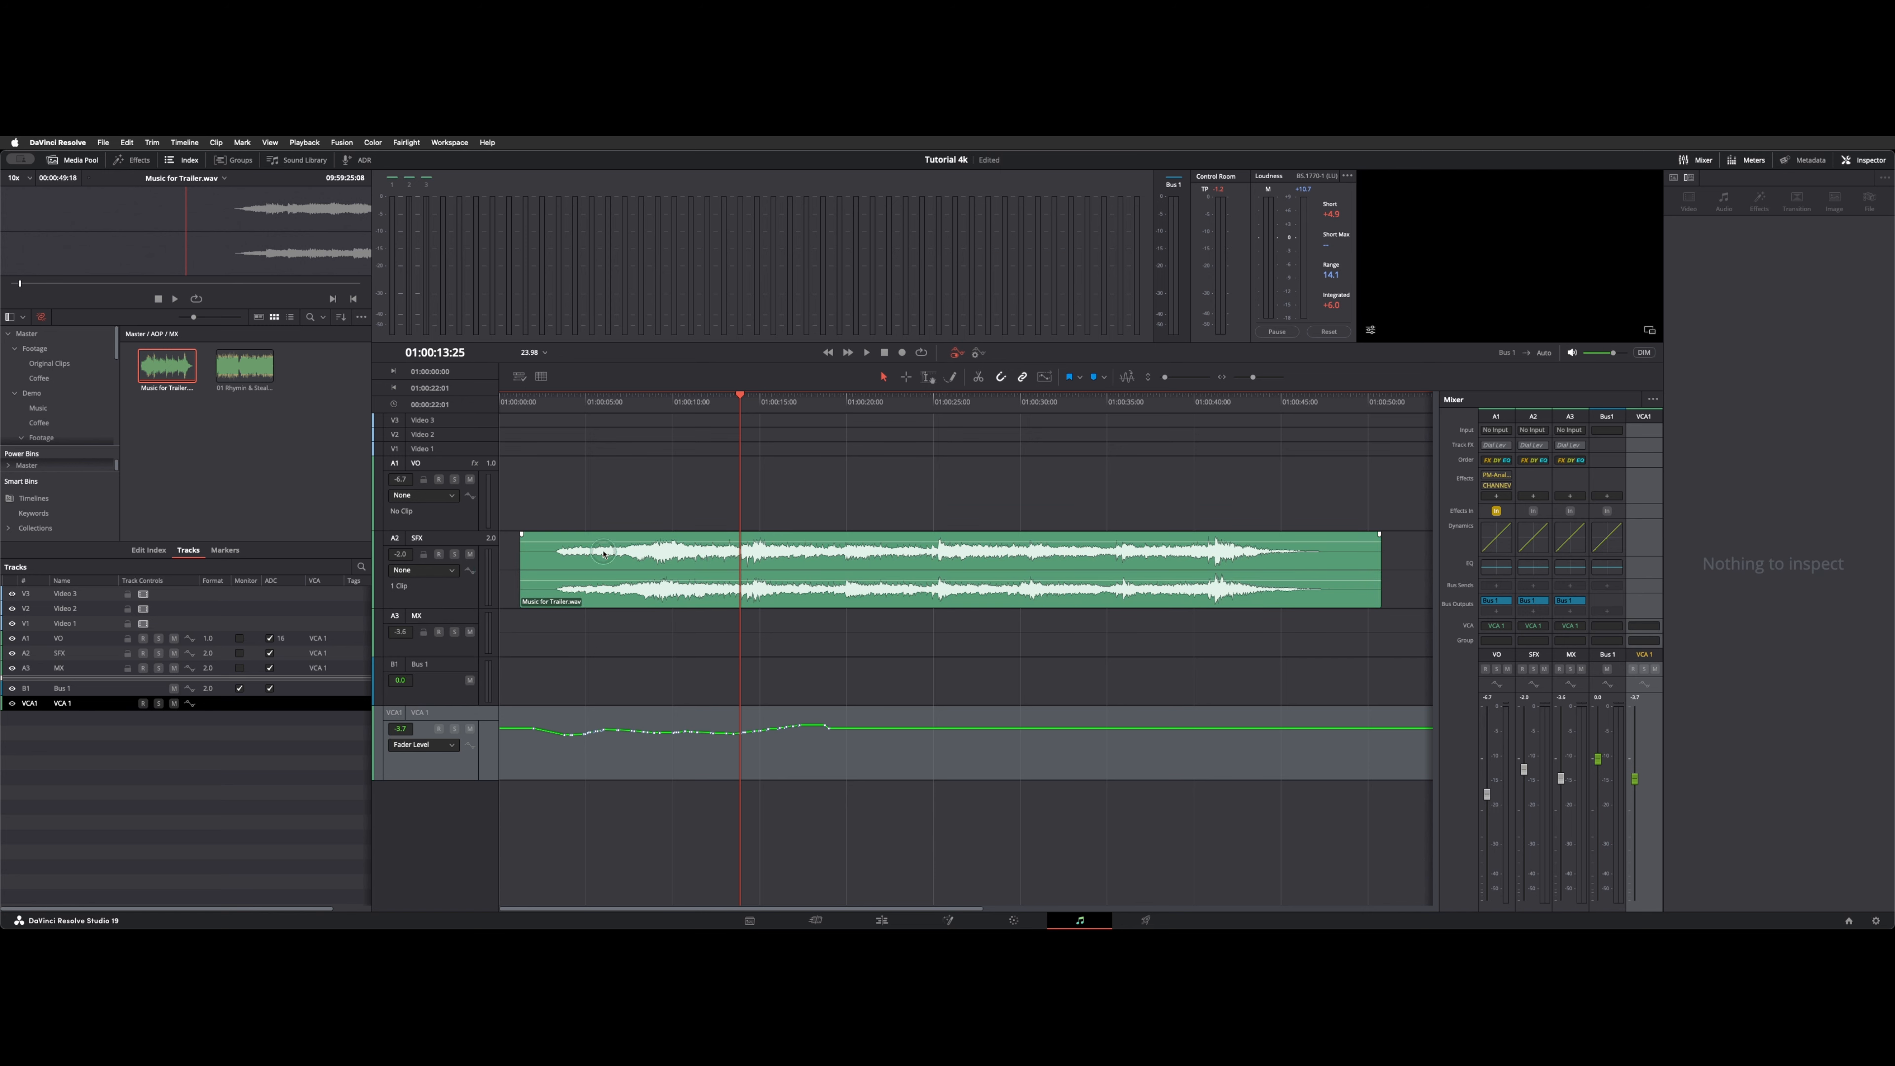
left_click(777, 779)
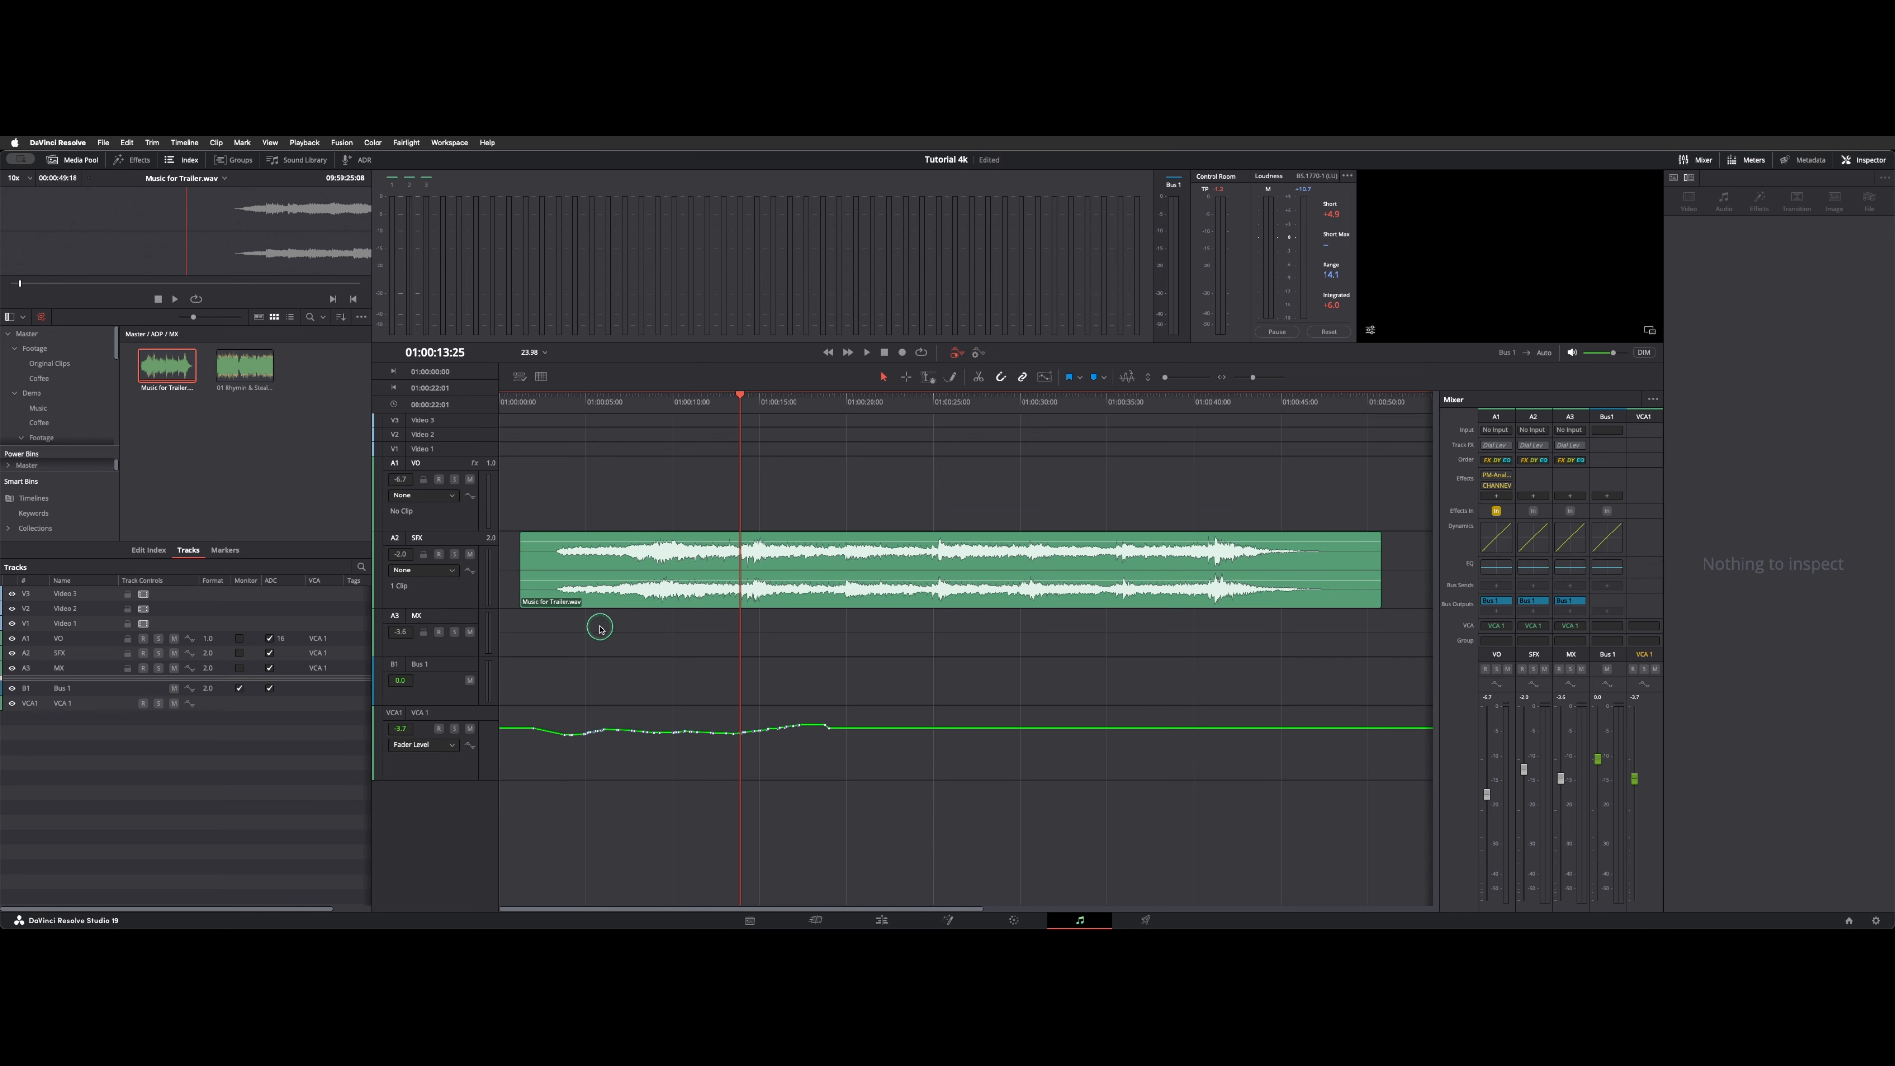
left_click(465, 750)
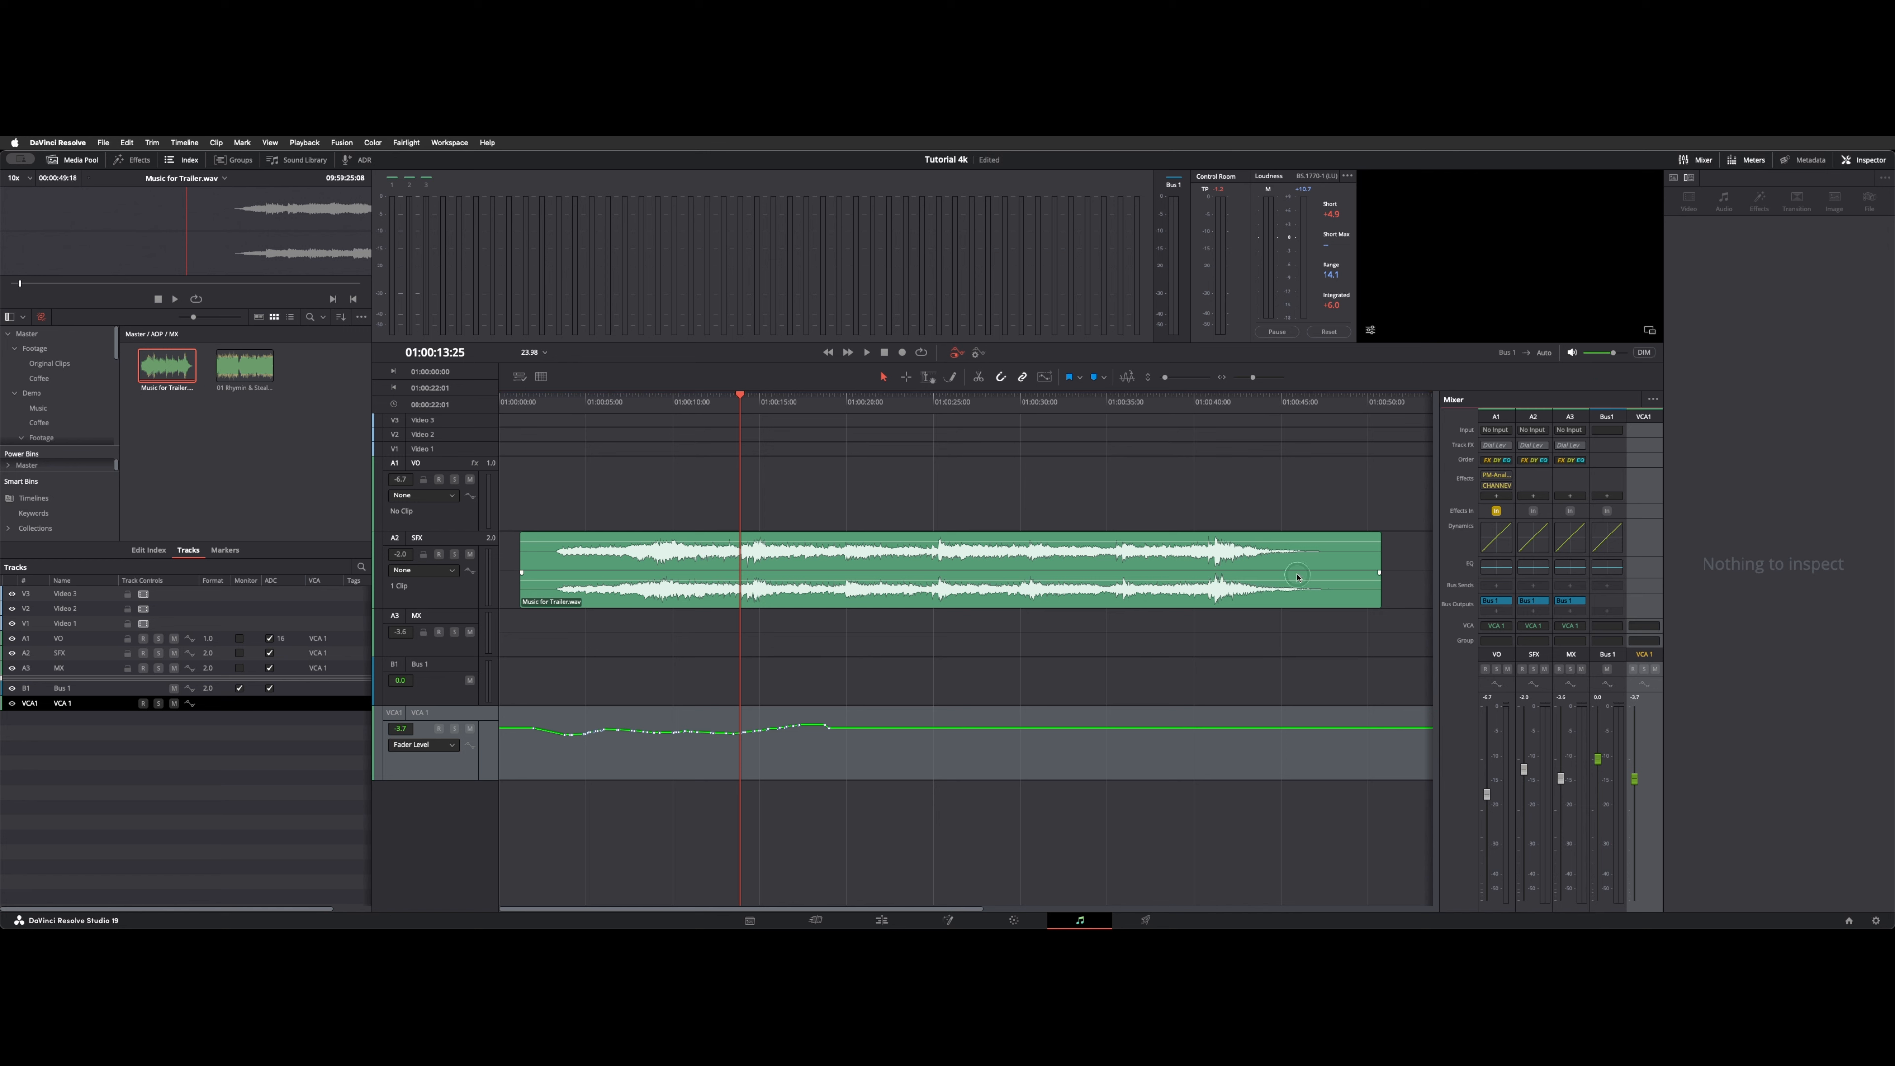
left_click(718, 747)
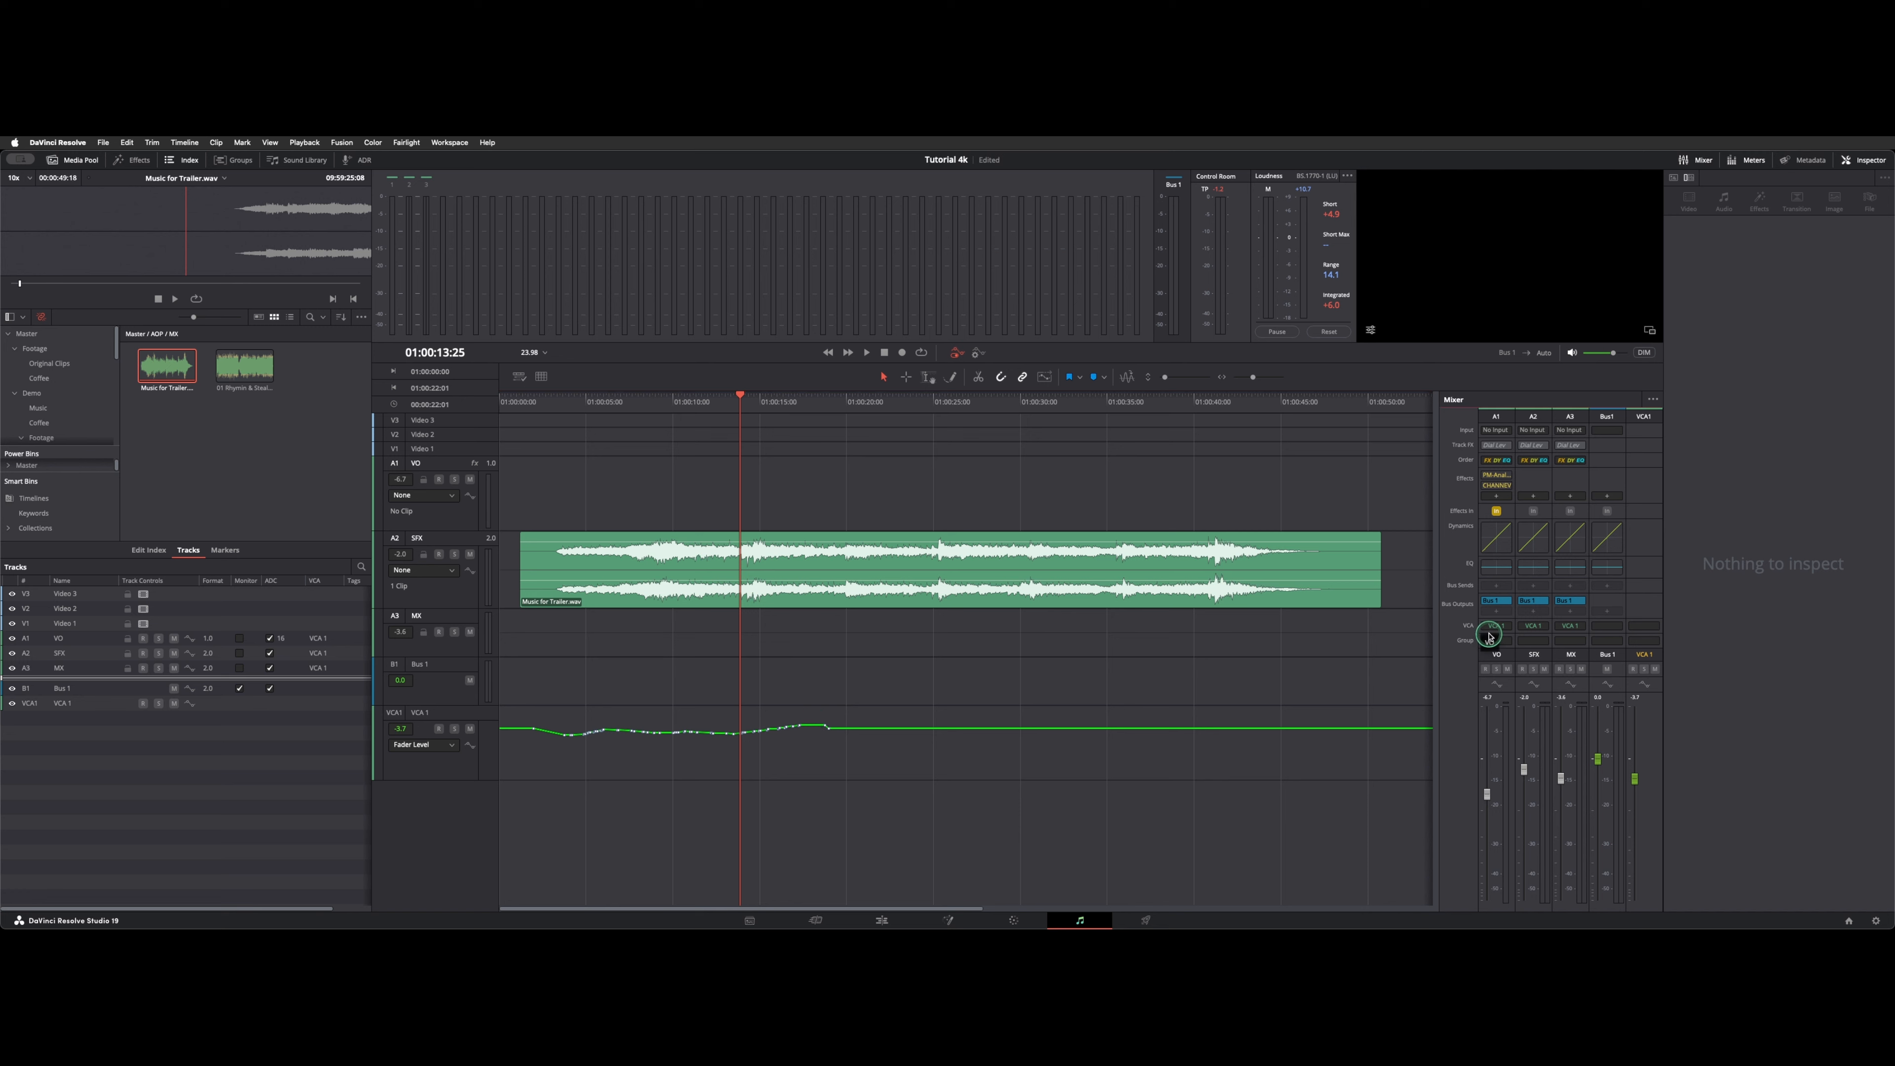
Set the VO channel to No VCA and merge the VCA group automation into its track.
left_click(1516, 626)
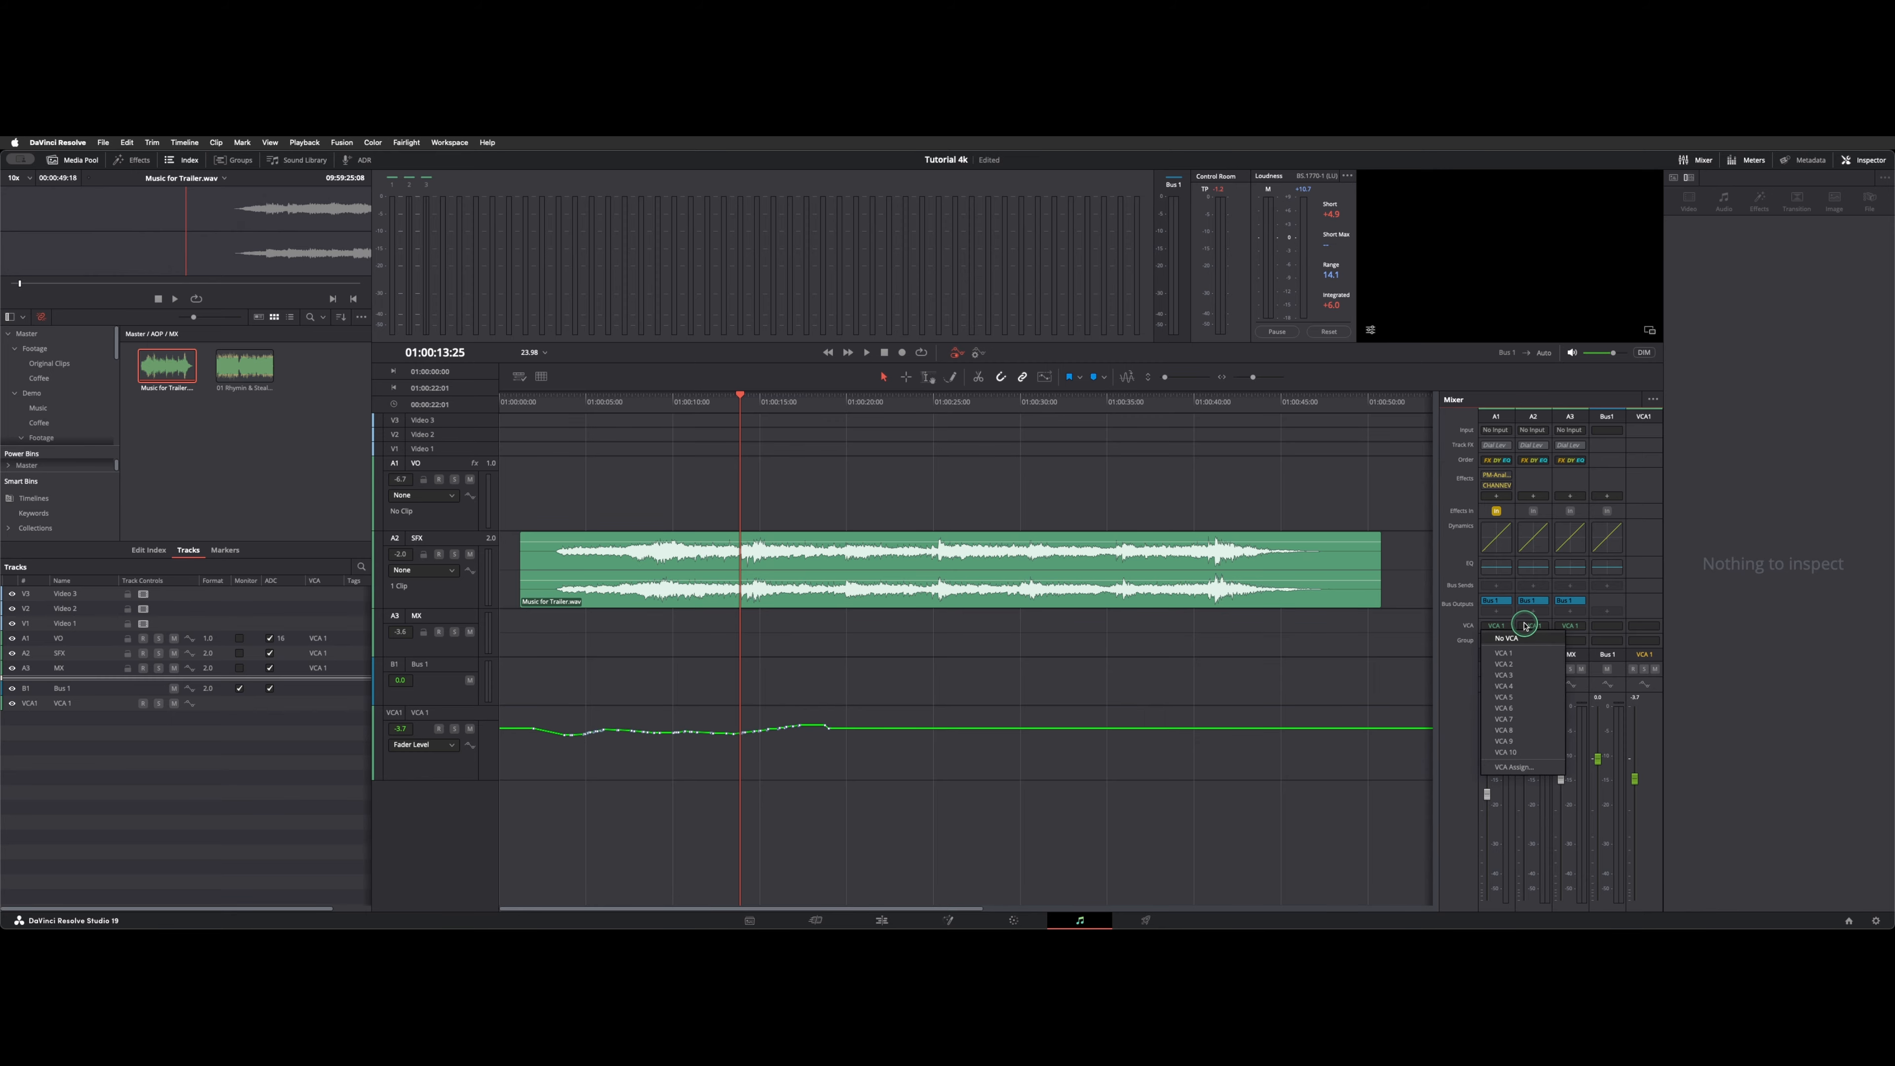
left_click(1519, 638)
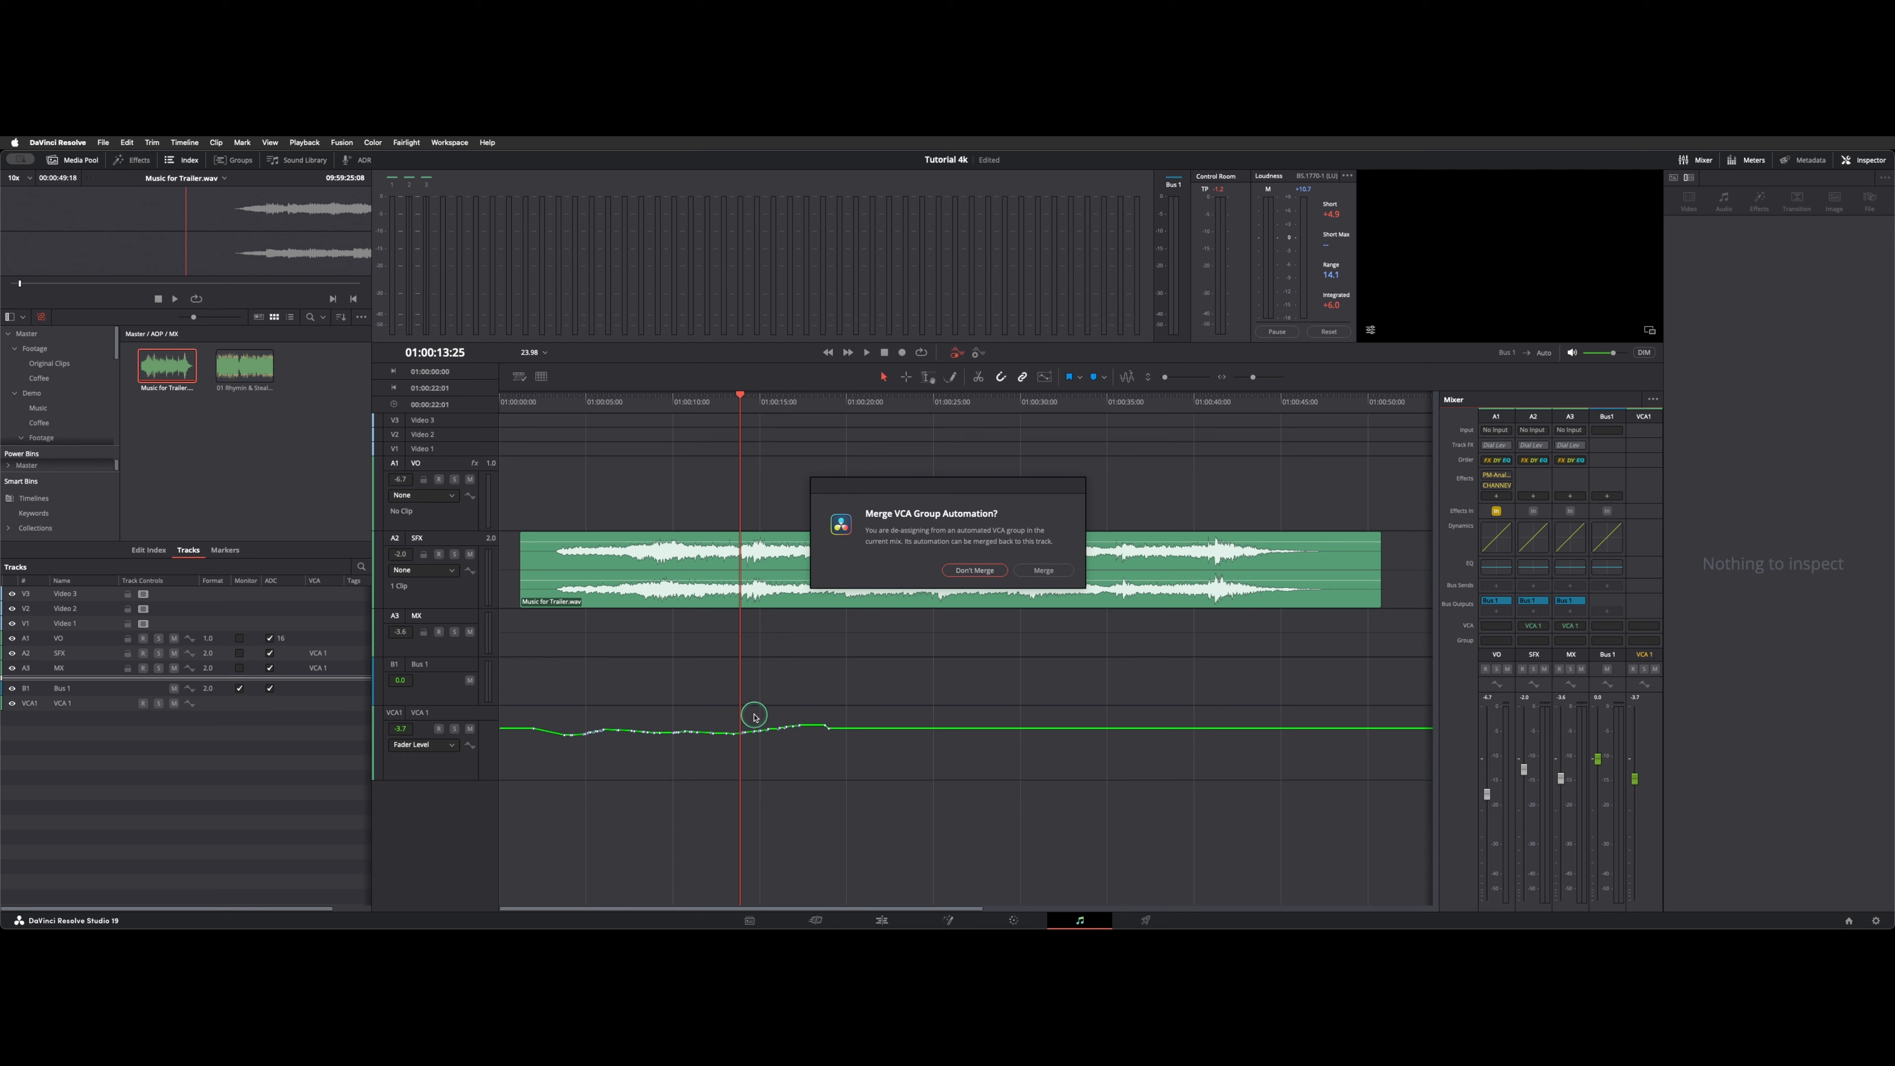
left_click(1043, 570)
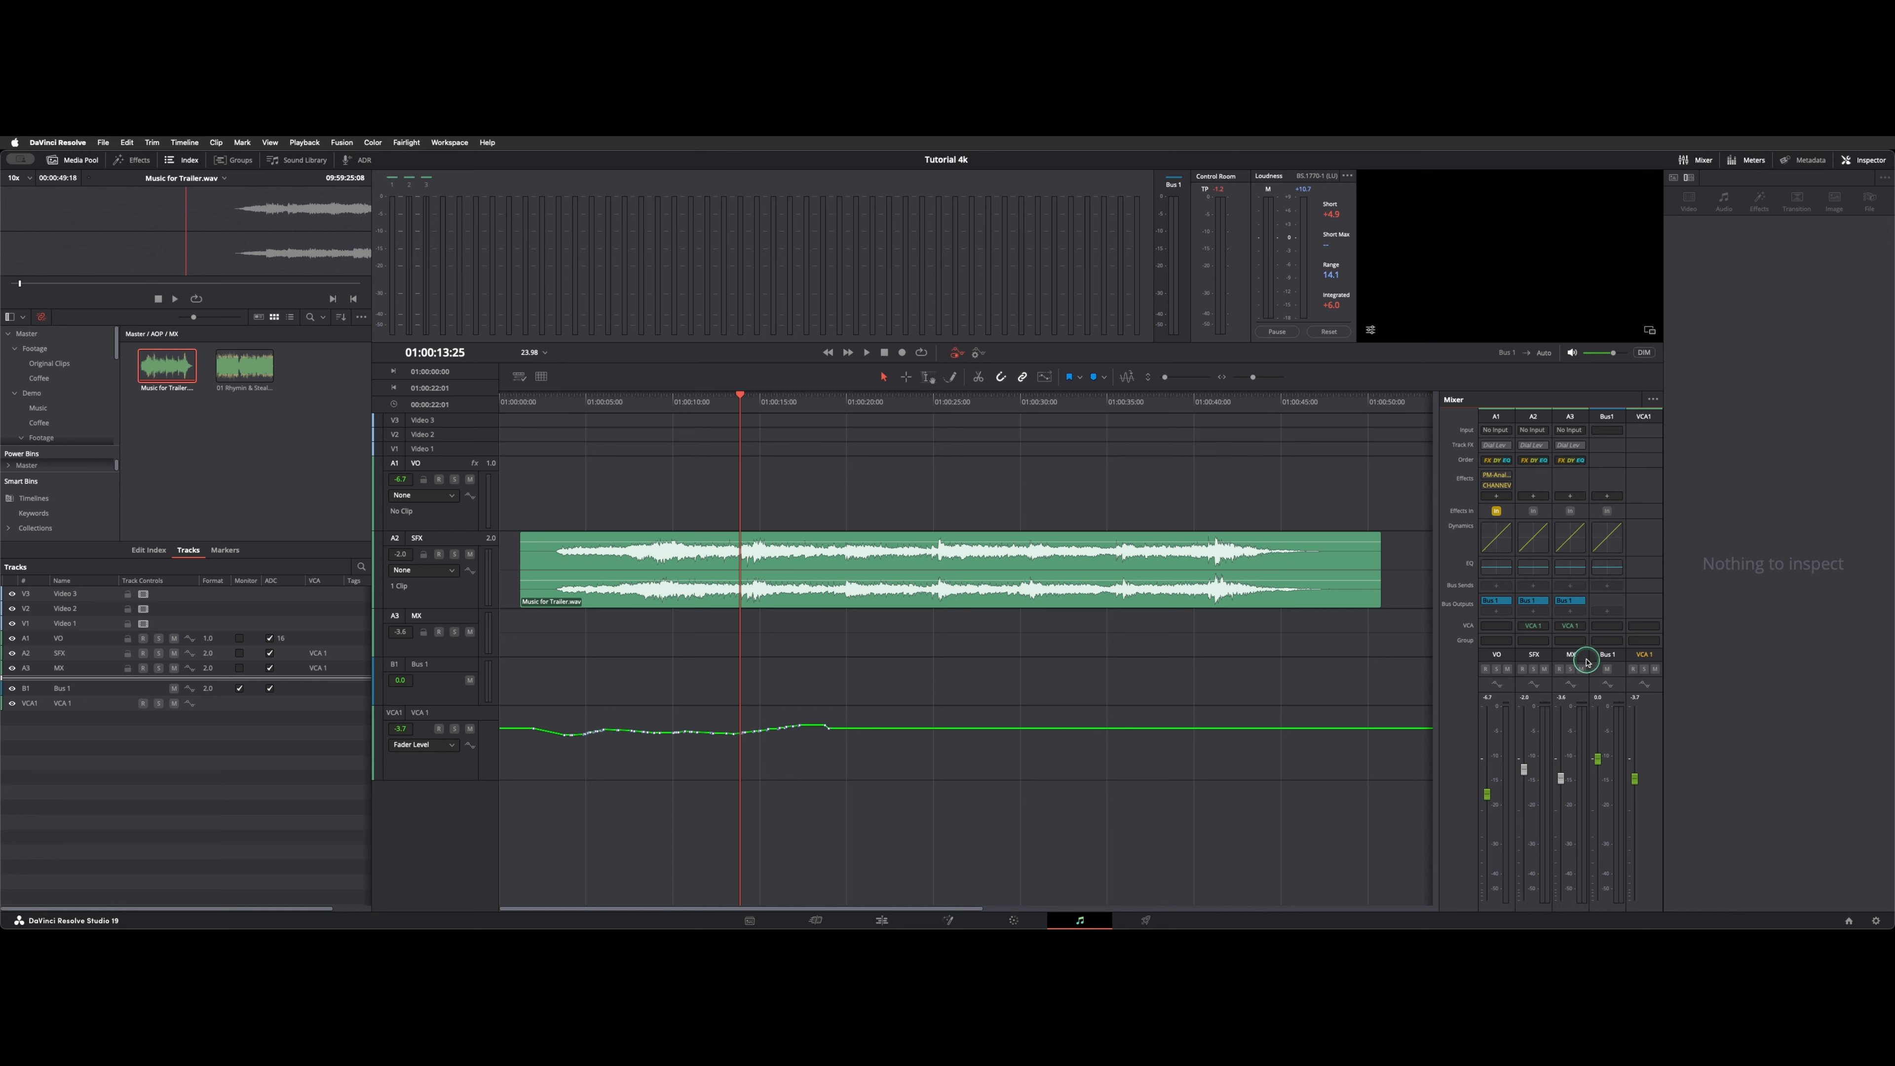
Set the SFX channel to No VCA without merging the VCA group automation.
left_click(1543, 619)
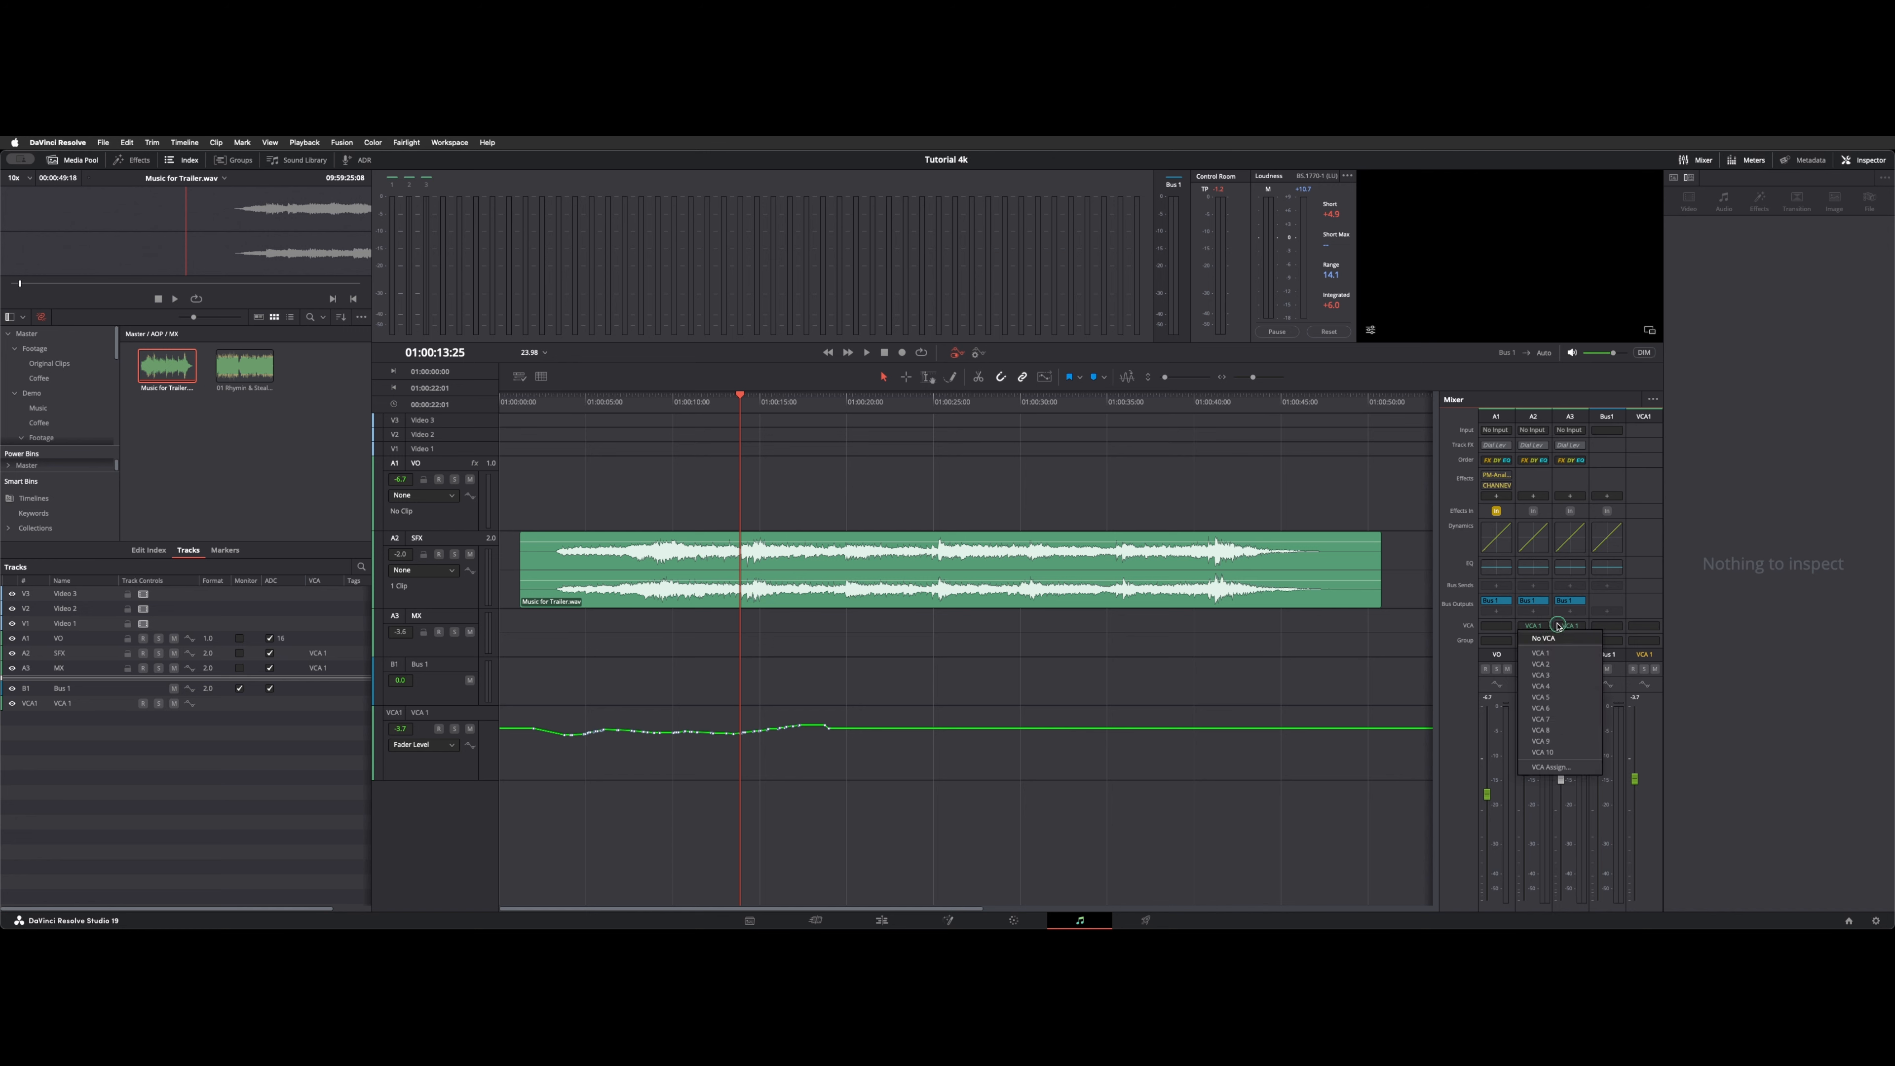
left_click(1557, 638)
left_click(978, 569)
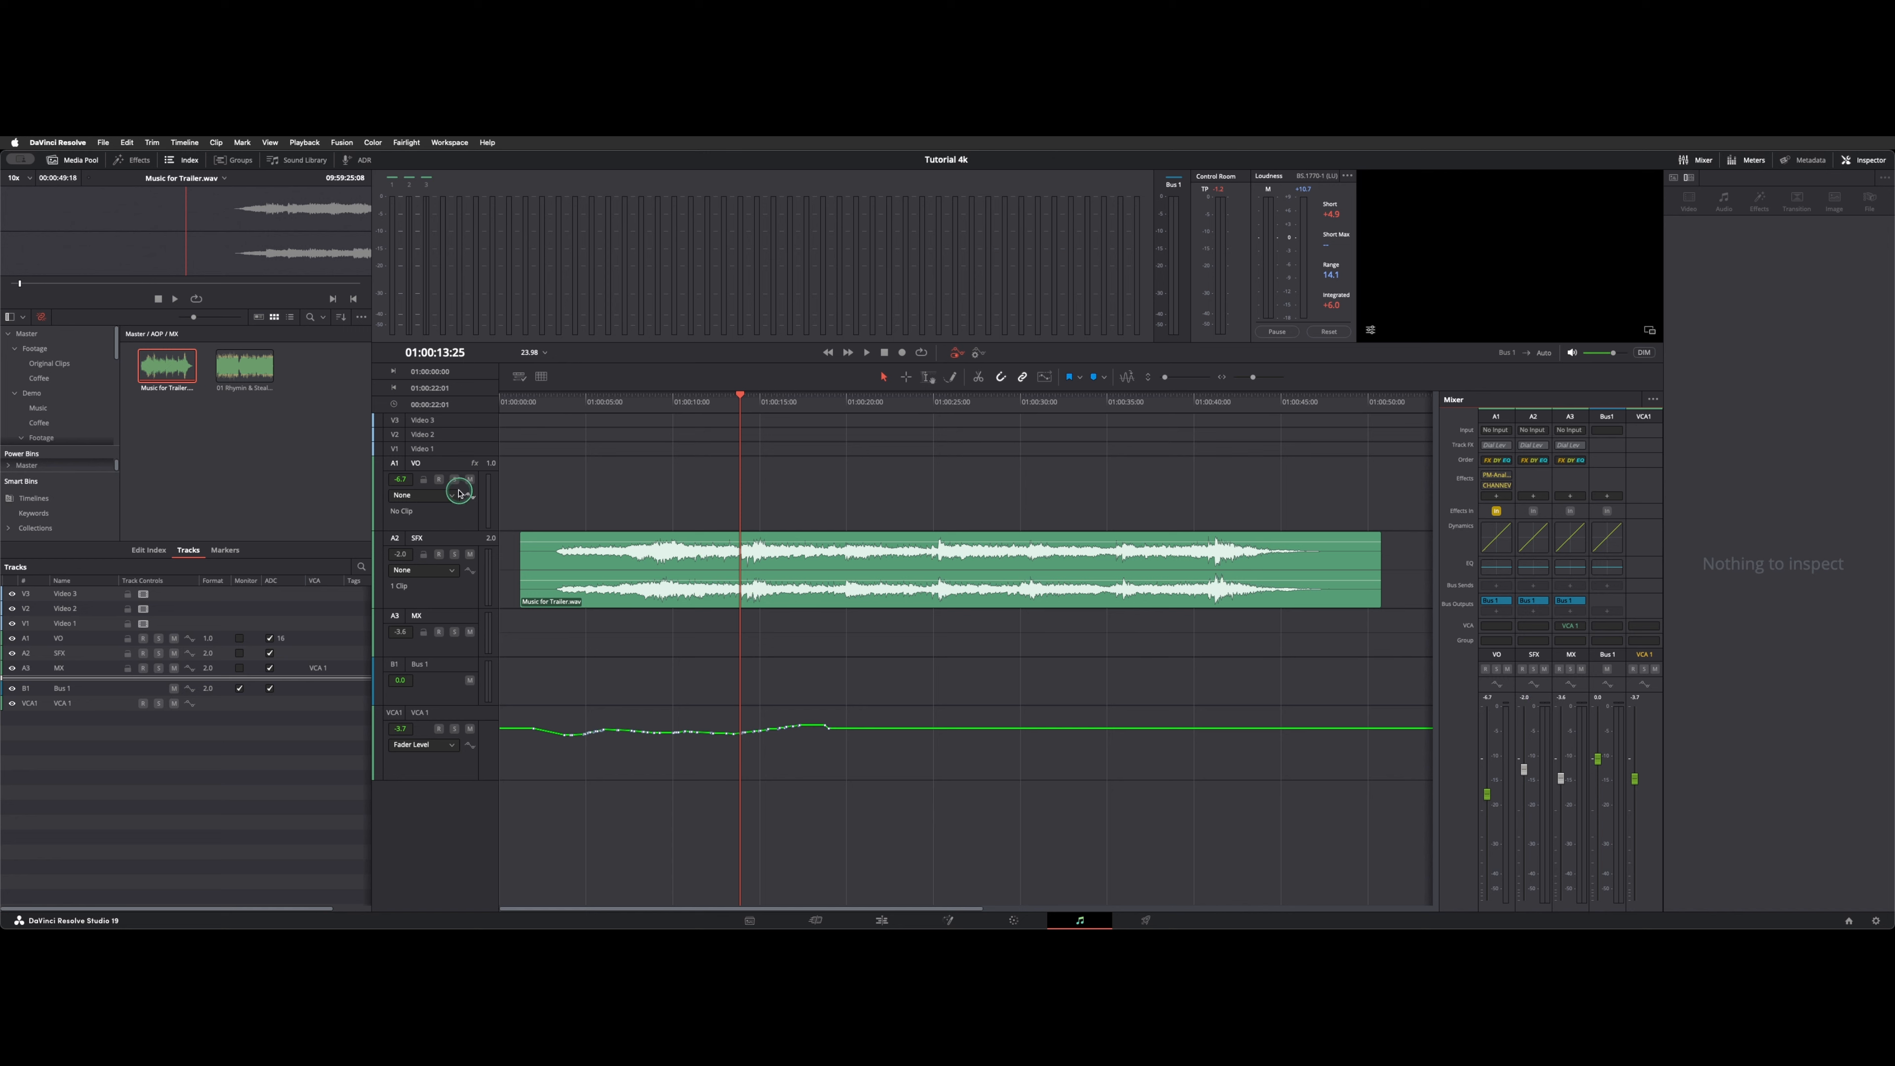
Select the VO track and set its automation lane to Fader Level.
left_click(1572, 405)
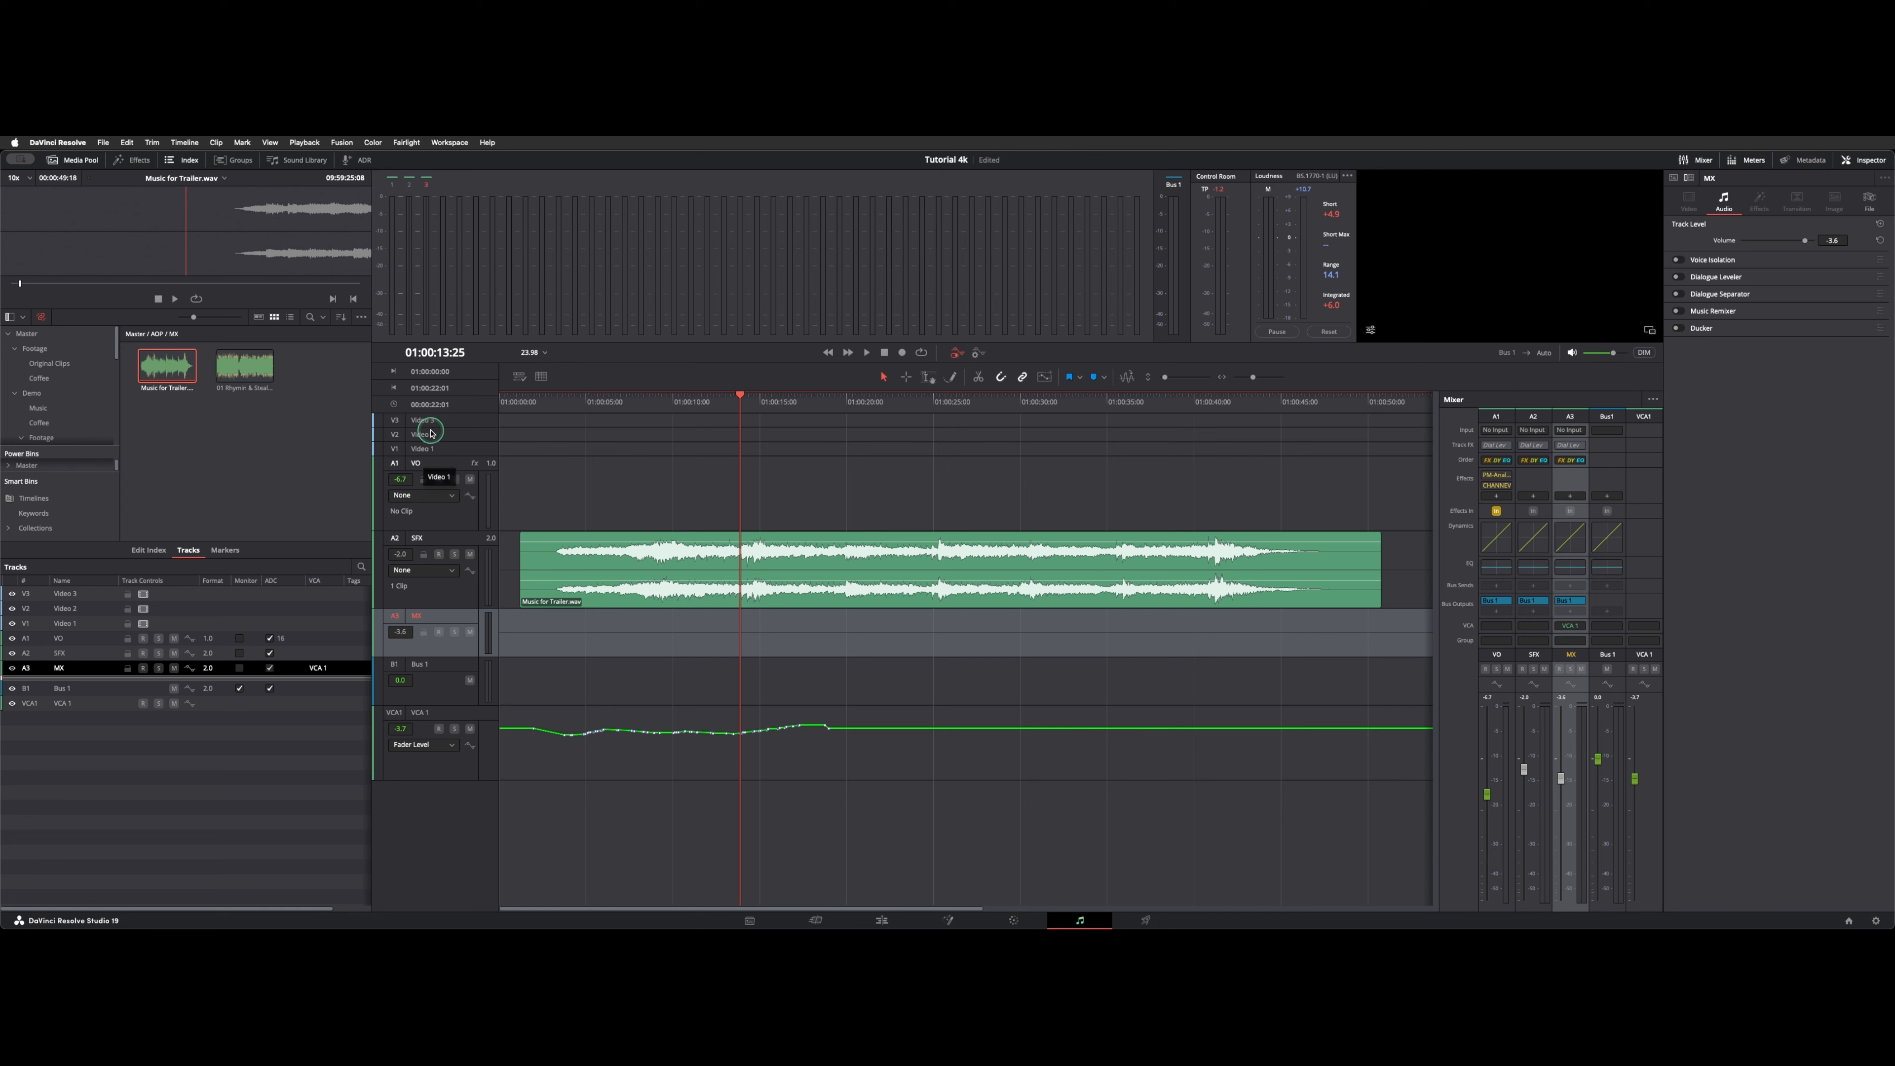
left_click(447, 509)
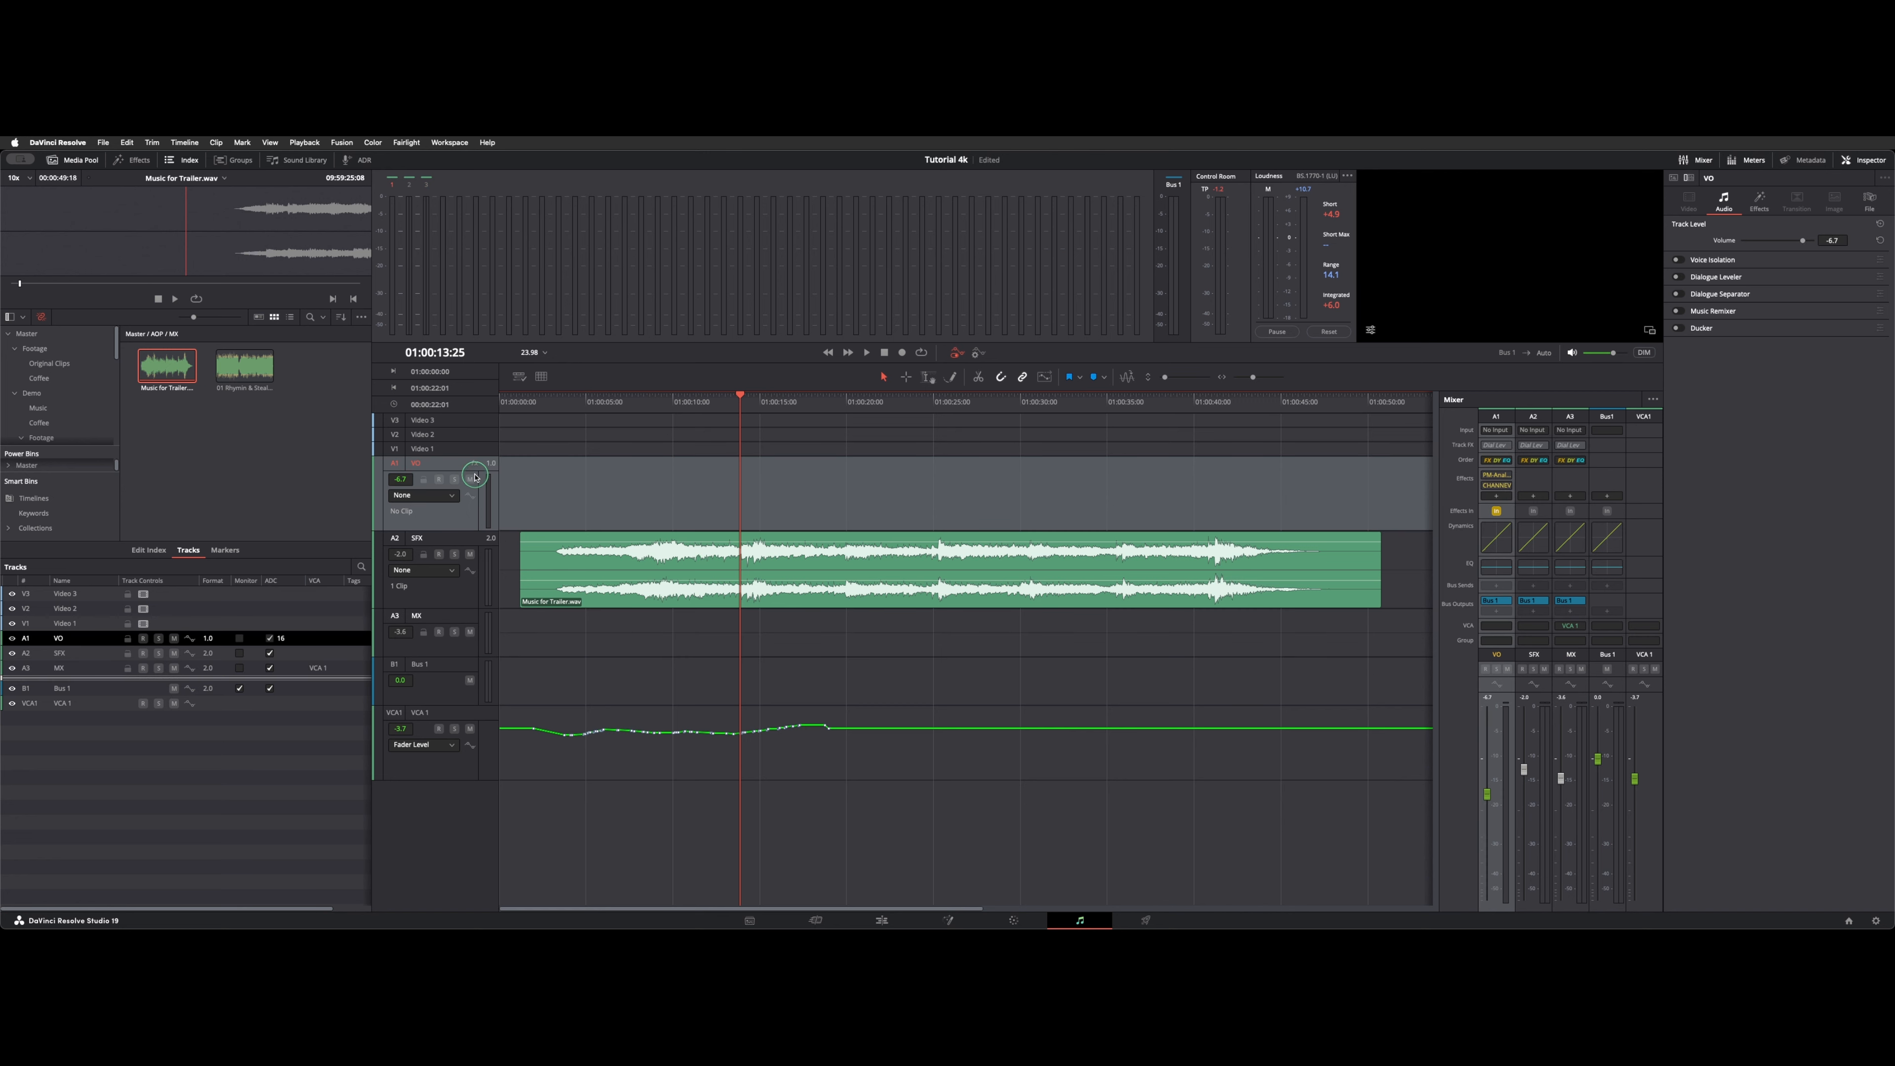
left_click(452, 495)
left_click(448, 508)
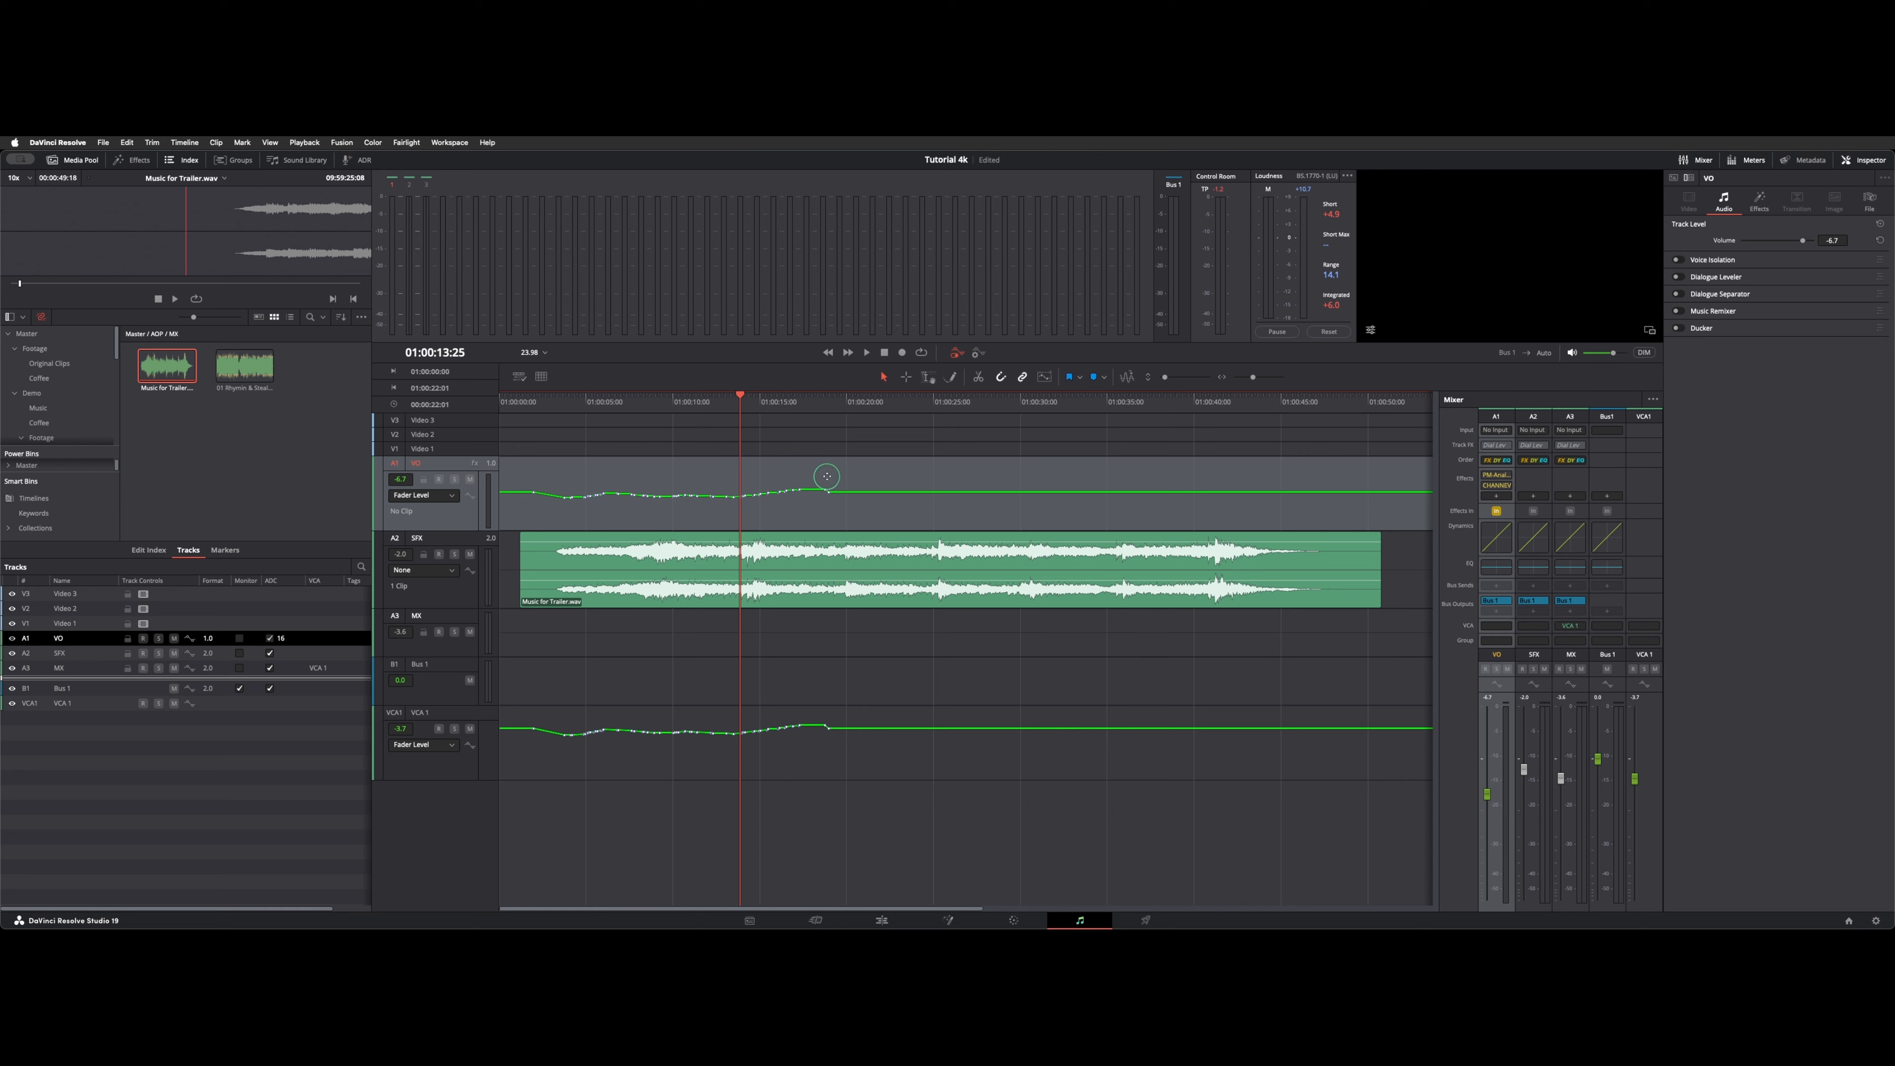
Scrub the playhead to 01:00:13:03 and compare the fader automation of the VO and VCA 1 tracks.
left_click(702, 397)
left_click(449, 492)
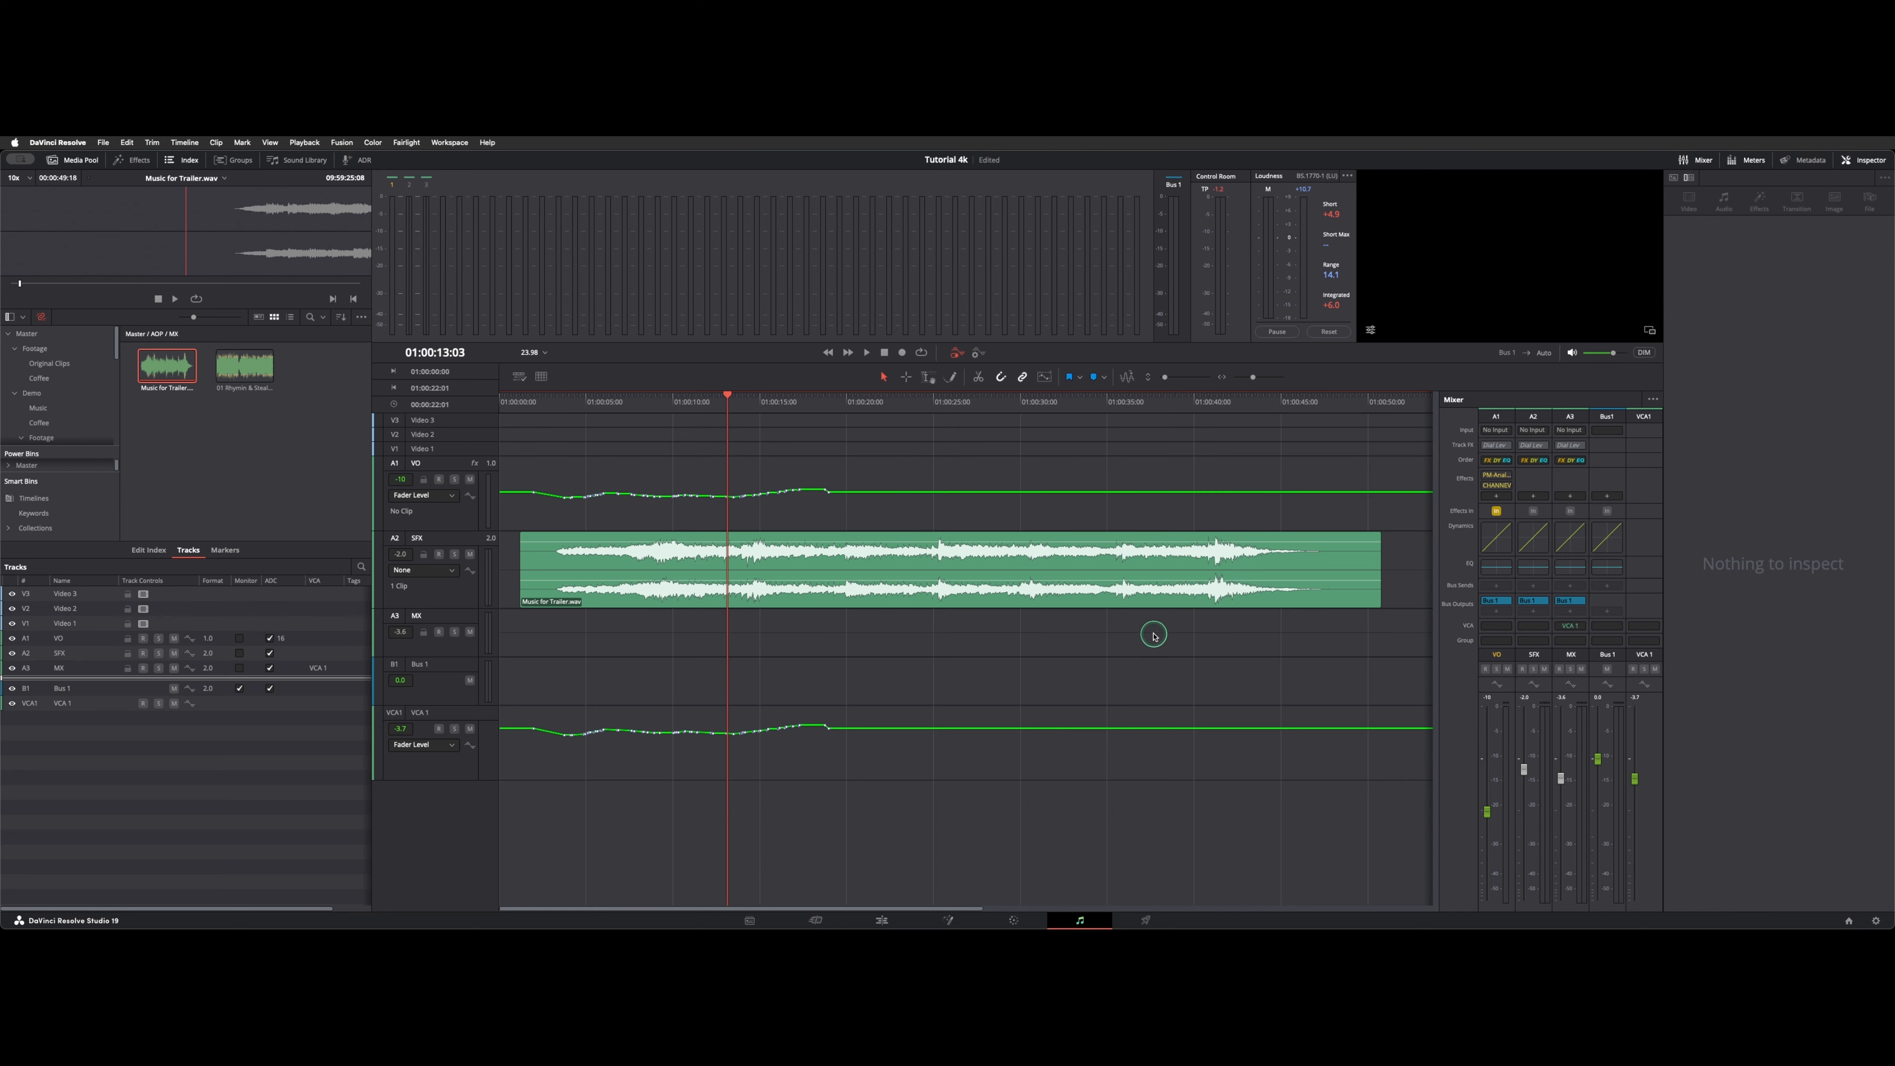
left_click(1649, 687)
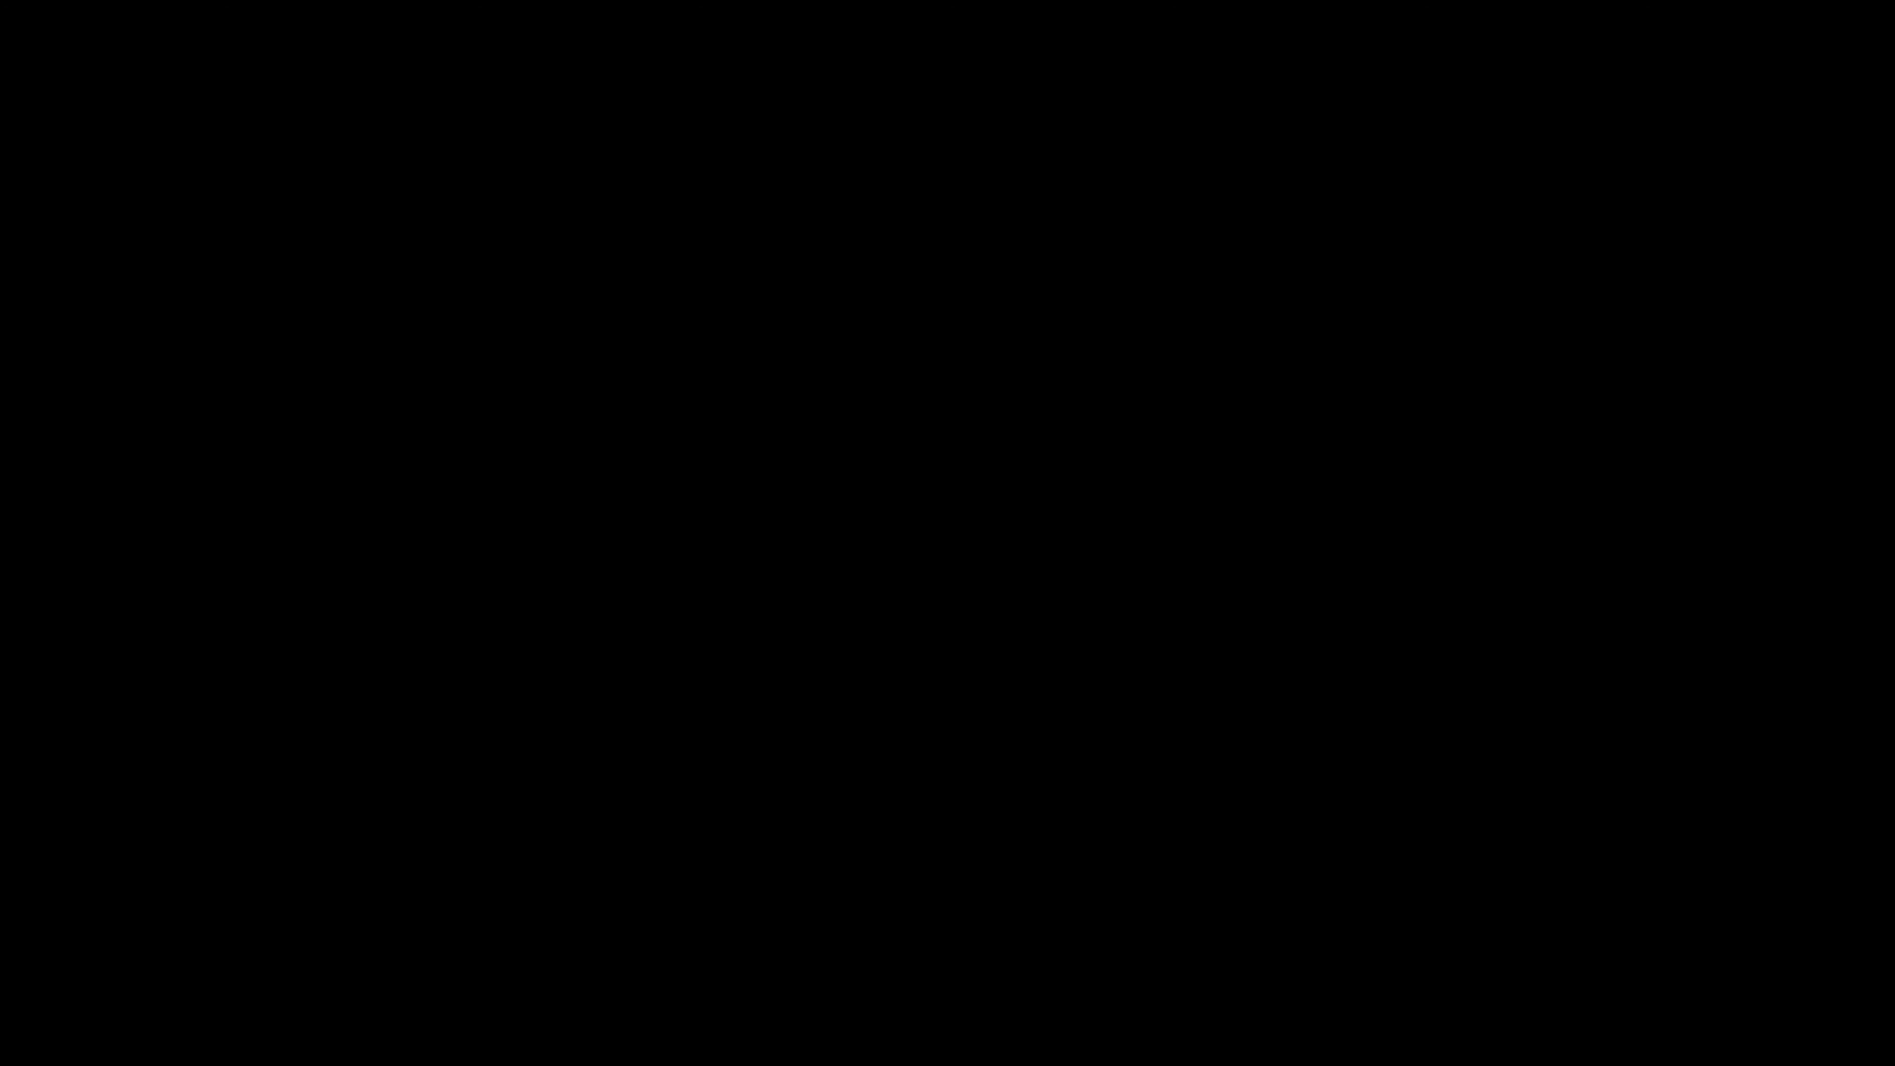